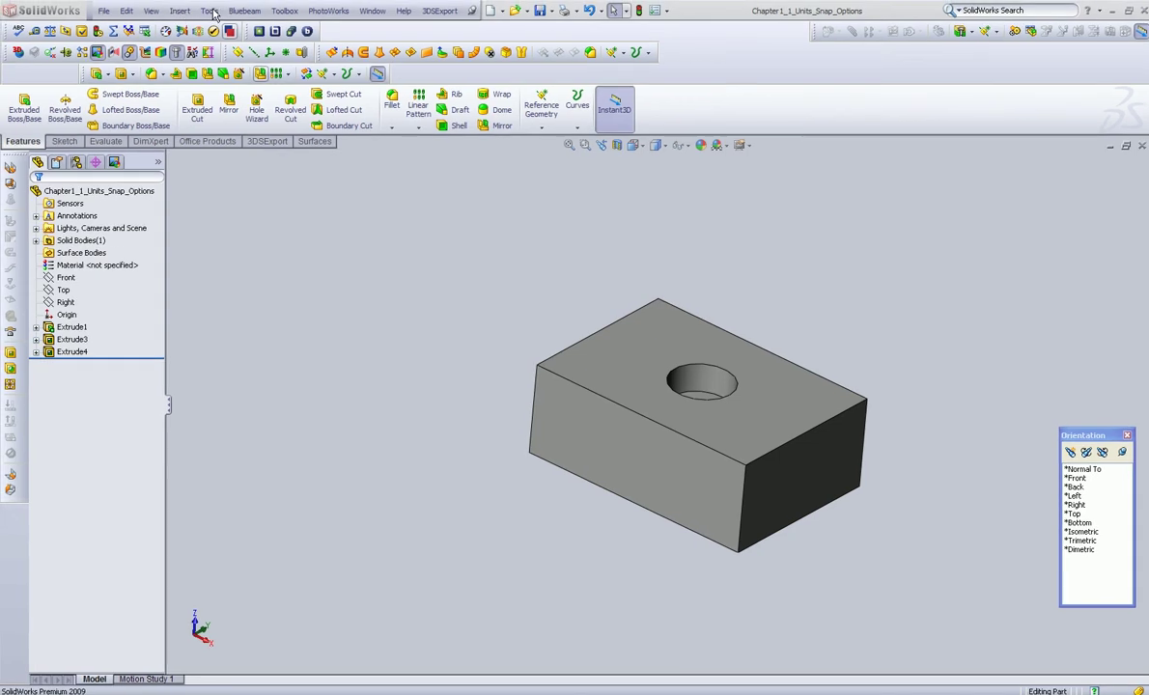
Open the System Options on the Display/Selection page, with hidden edges Dashed and tangent edges As visible.
left_click(209, 11)
left_click(237, 443)
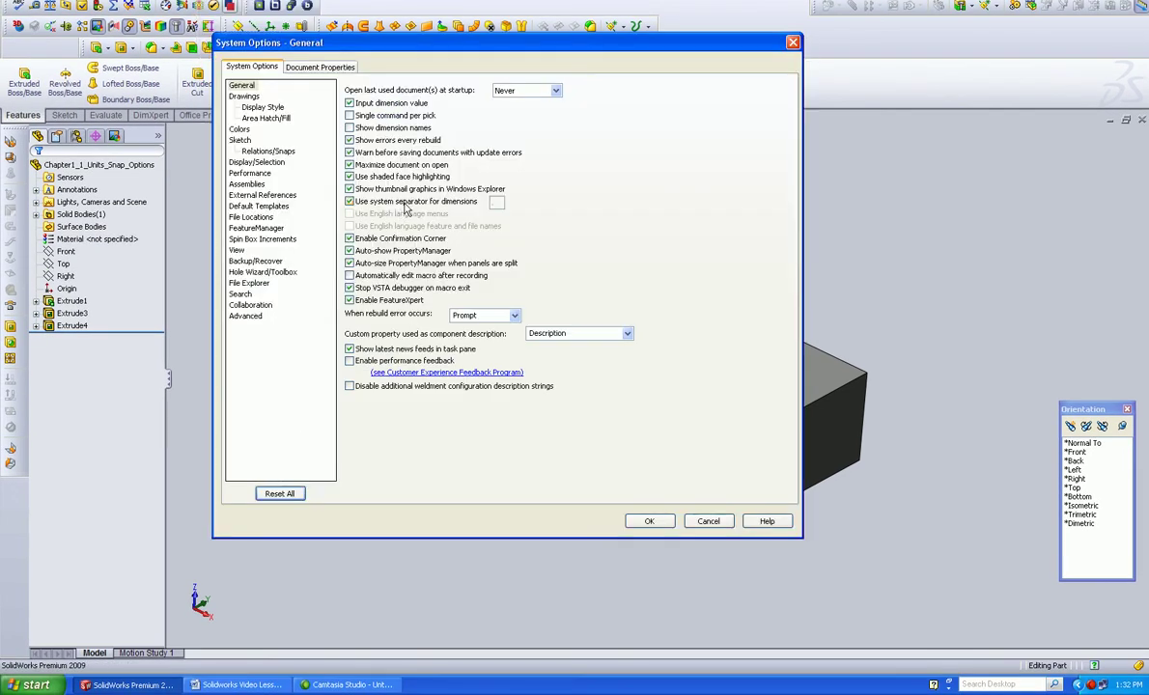
left_click(271, 191)
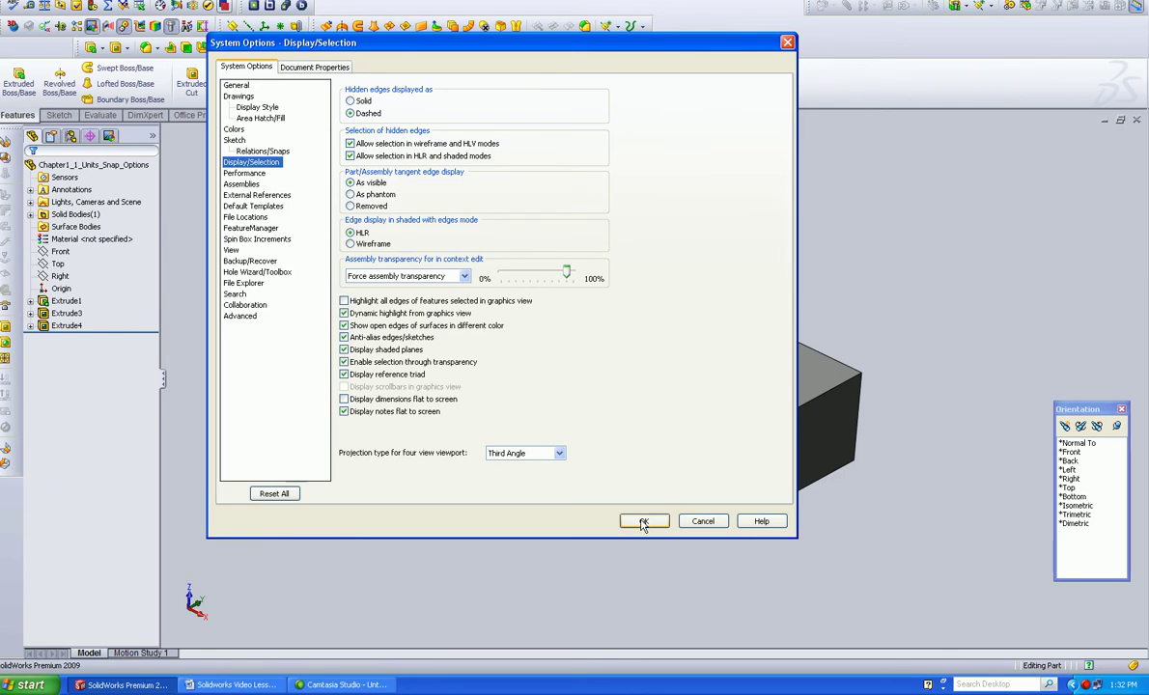
Close the options dialog and switch the block to plain Shaded display without edges.
left_click(643, 522)
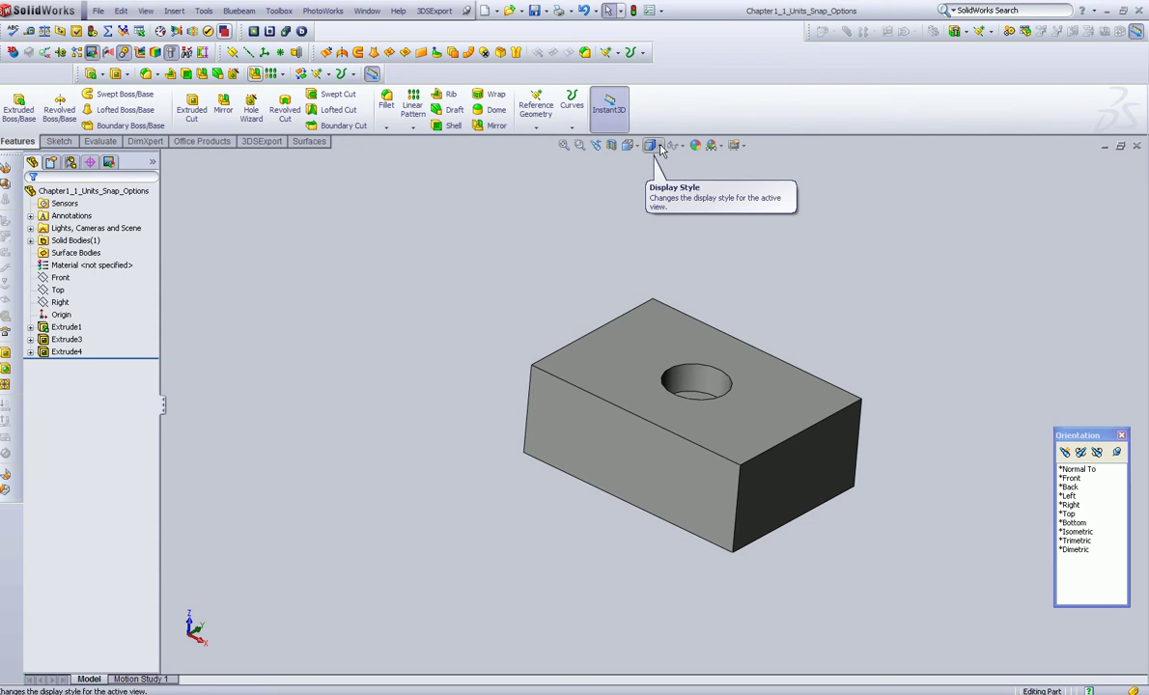
left_click(659, 146)
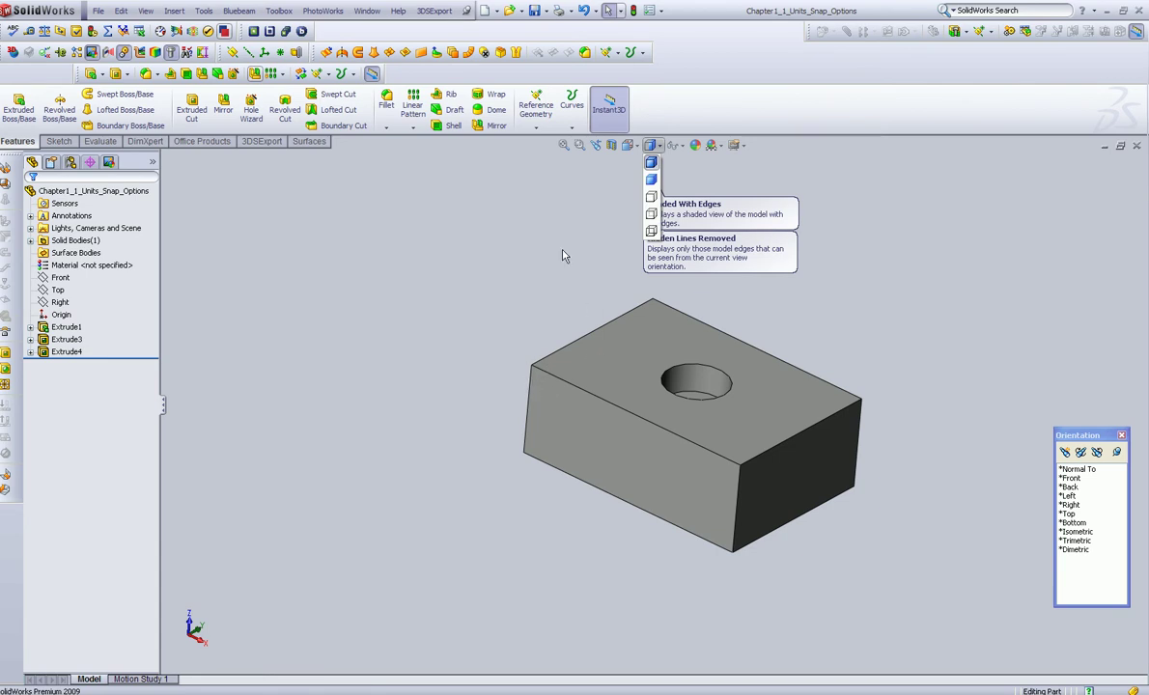
left_click(593, 239)
left_click(659, 147)
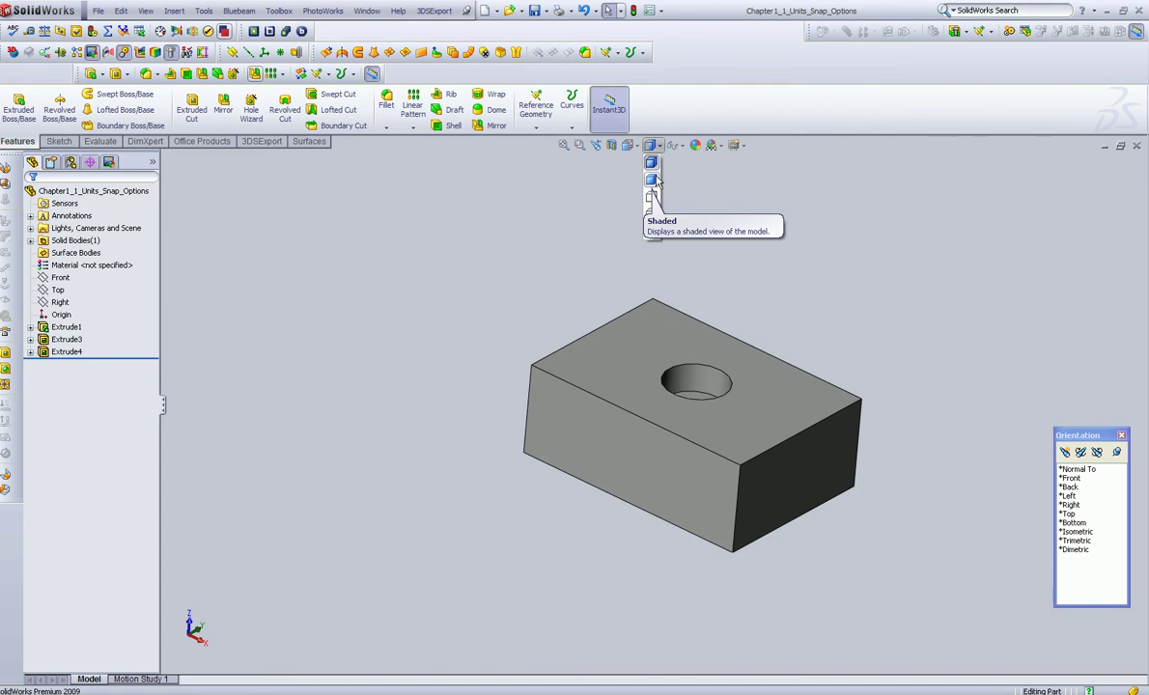
left_click(651, 181)
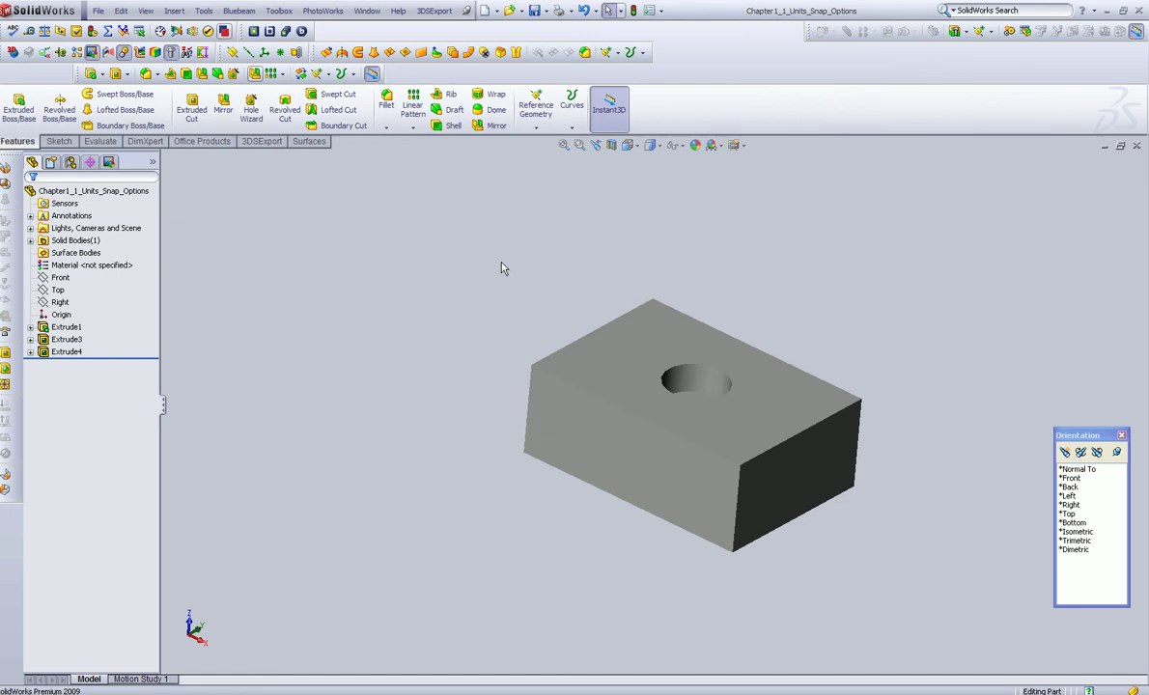
Switch the block's display style to Hidden Lines Removed.
left_click(660, 147)
left_click(652, 197)
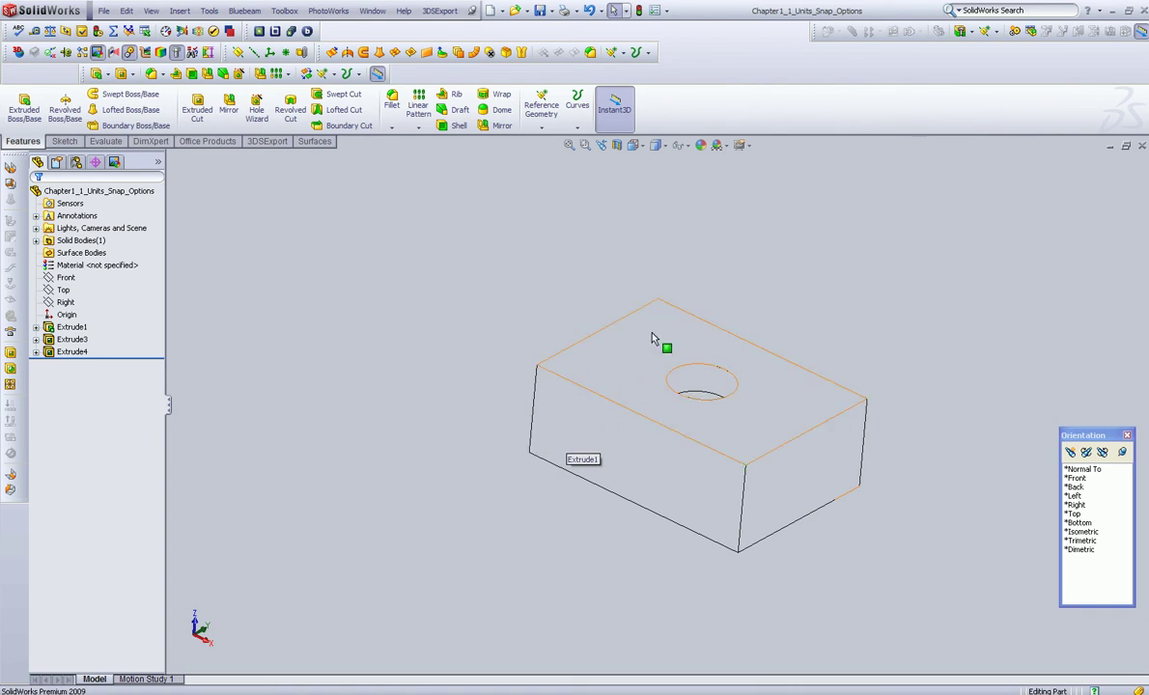
Display the block with Hidden Lines Visible and orbit it to a tilted side view.
left_click(660, 145)
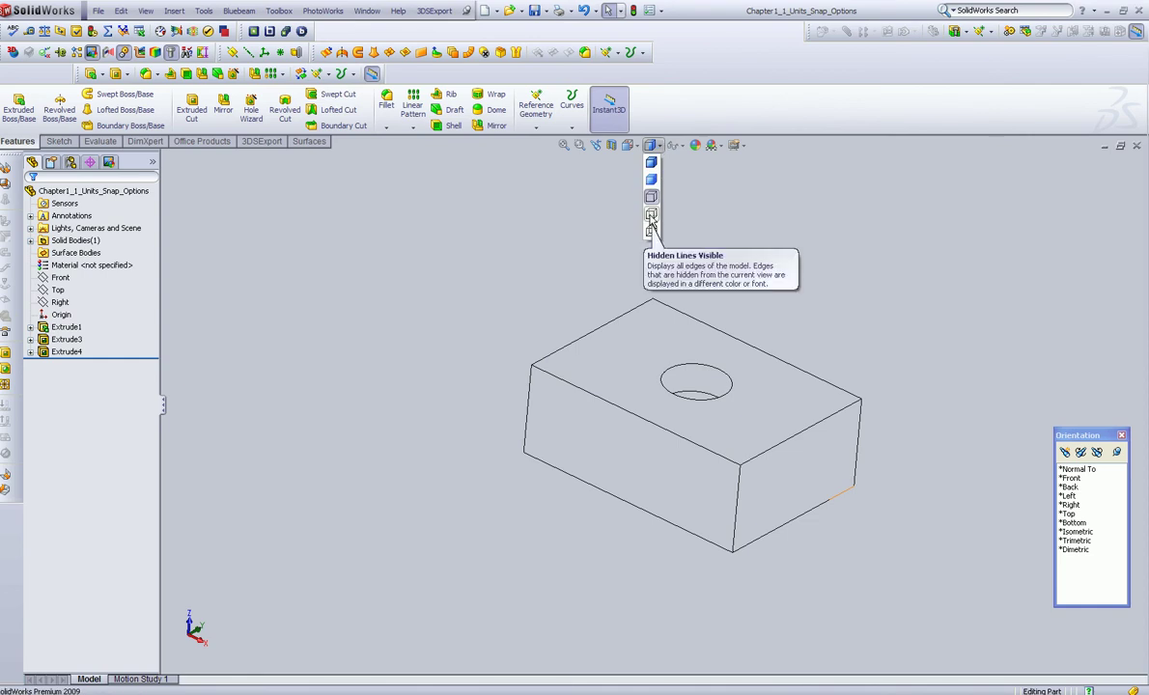
left_click(650, 217)
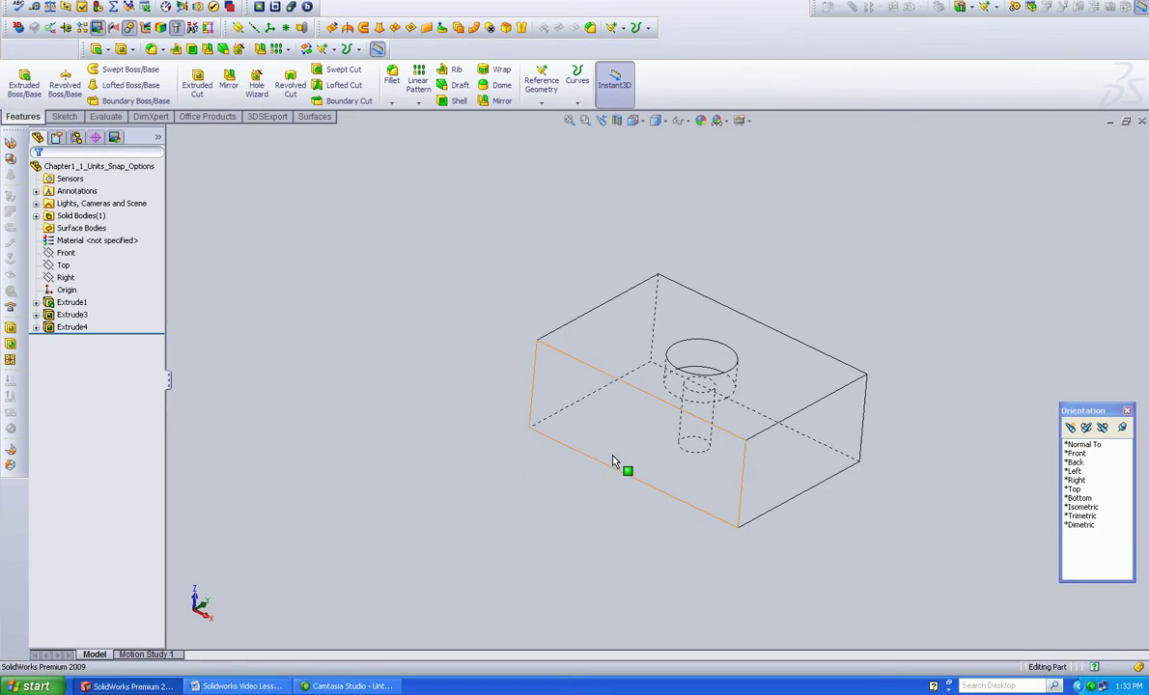
middle_click_drag(666, 502, 743, 482)
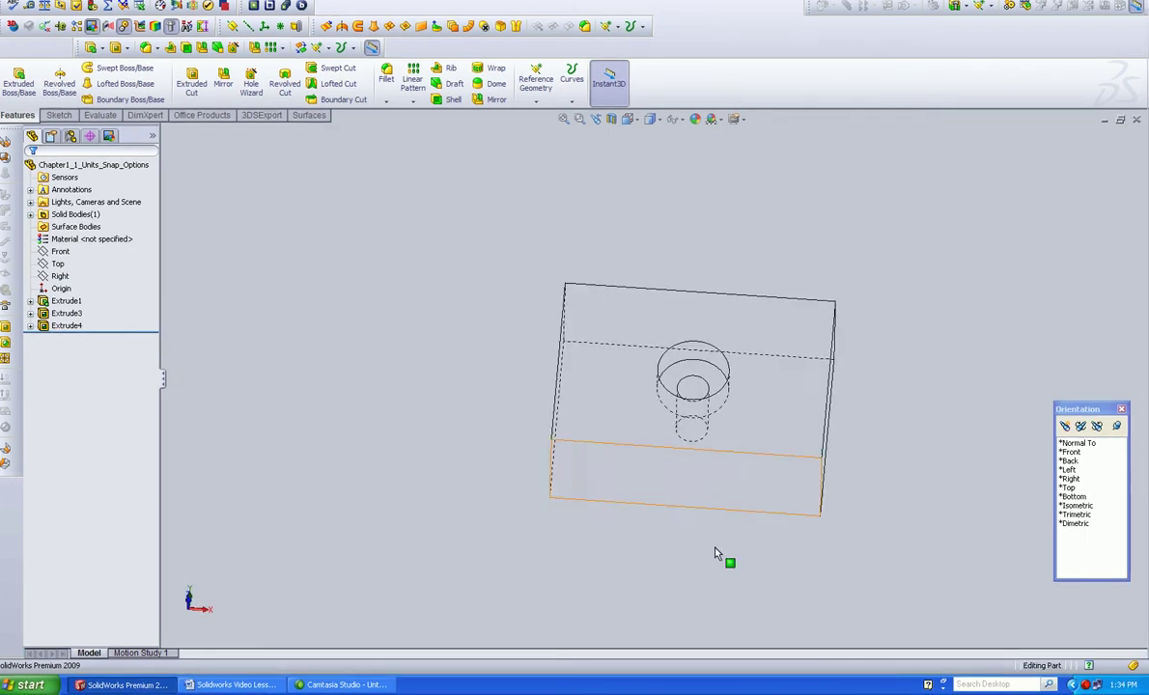
middle_click_drag(664, 415, 718, 212)
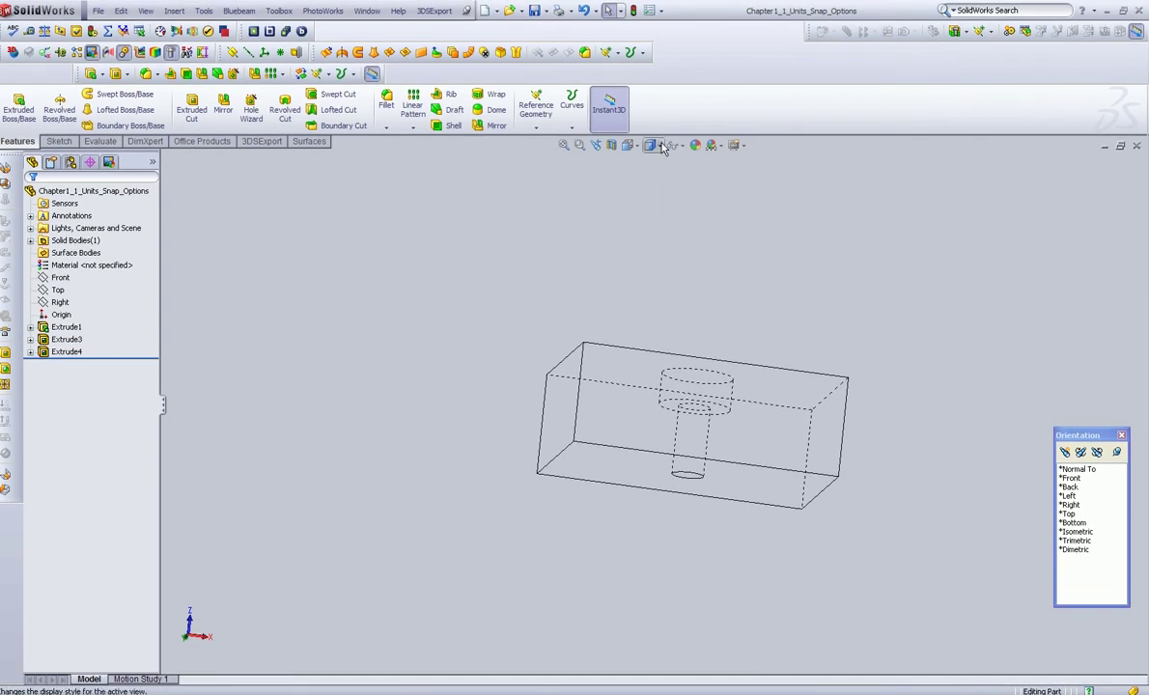
Switch to Wireframe, check the Front and Isometric views, then show hidden edges dashed again.
left_click(662, 147)
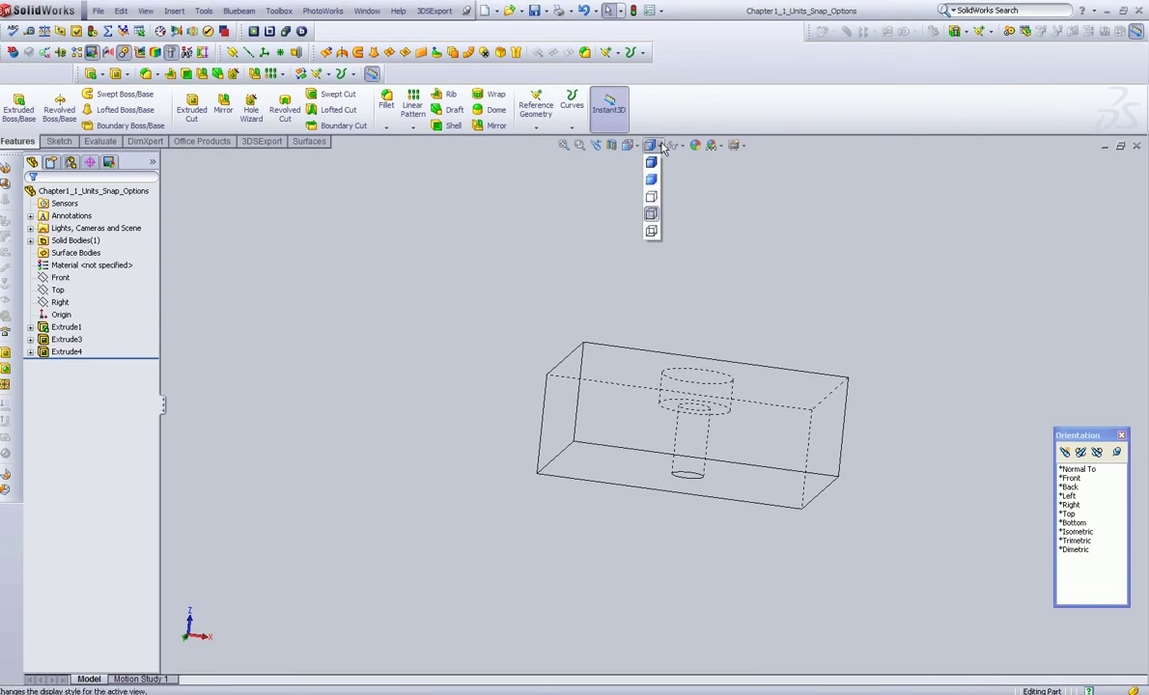
left_click(651, 231)
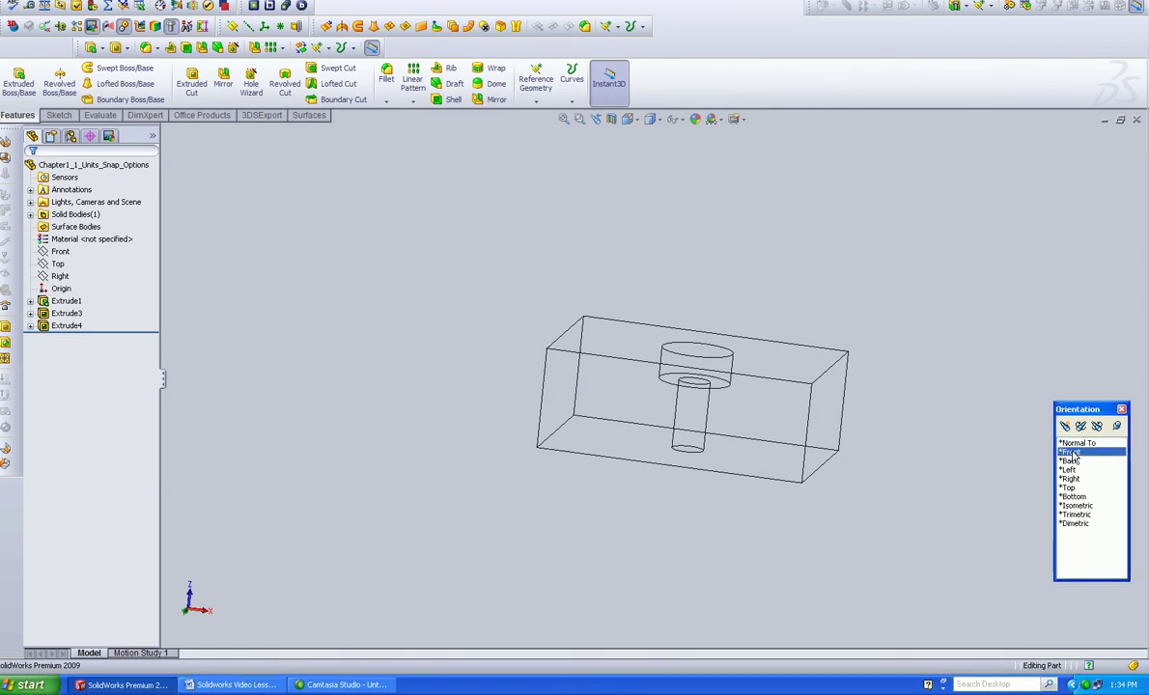
left_click(1069, 451)
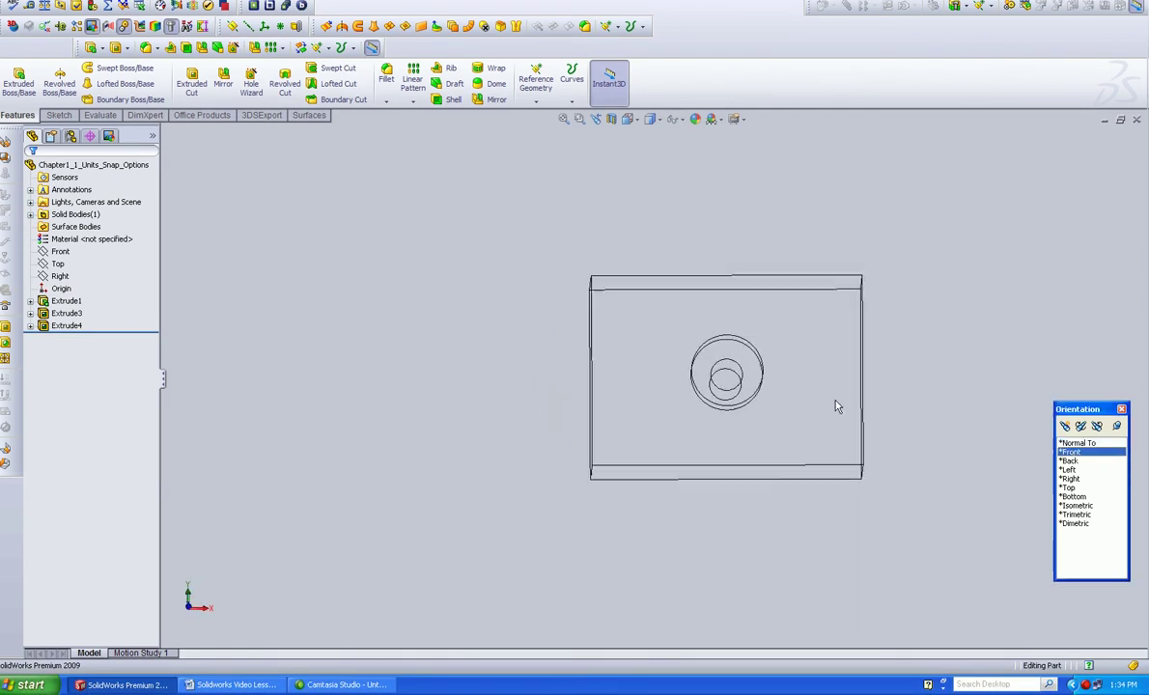
left_click(1075, 505)
left_click(660, 118)
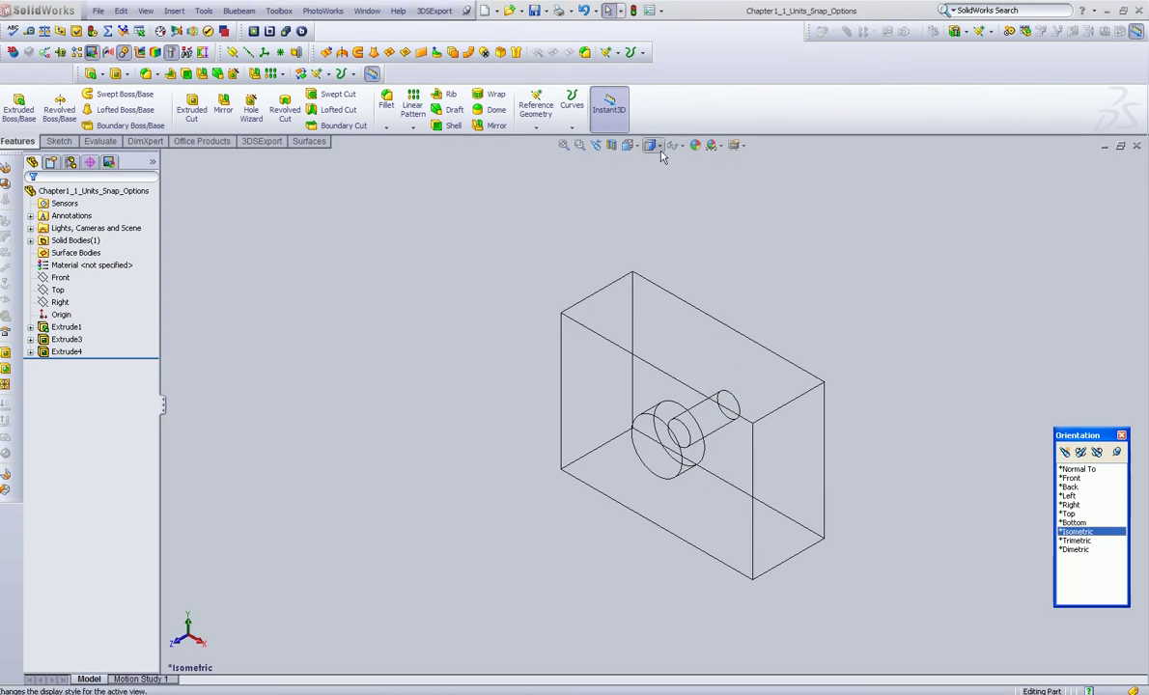
left_click(651, 181)
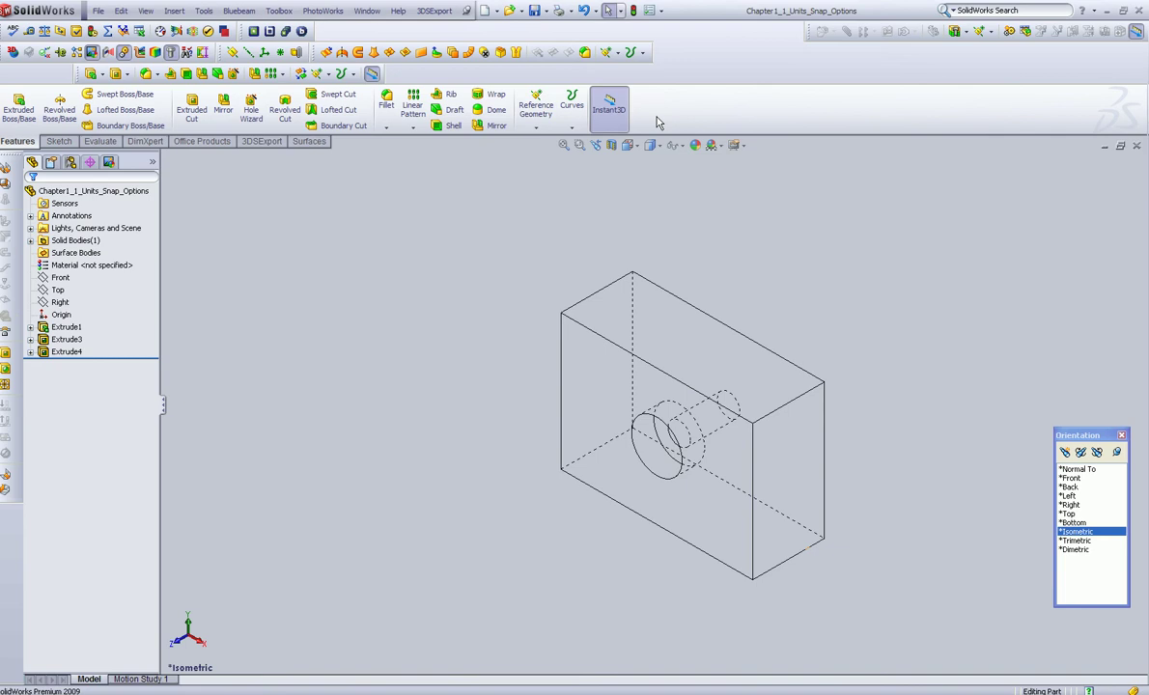
Set the block to Shaded With Edges and orbit it so the counterbored hole faces up.
left_click(657, 147)
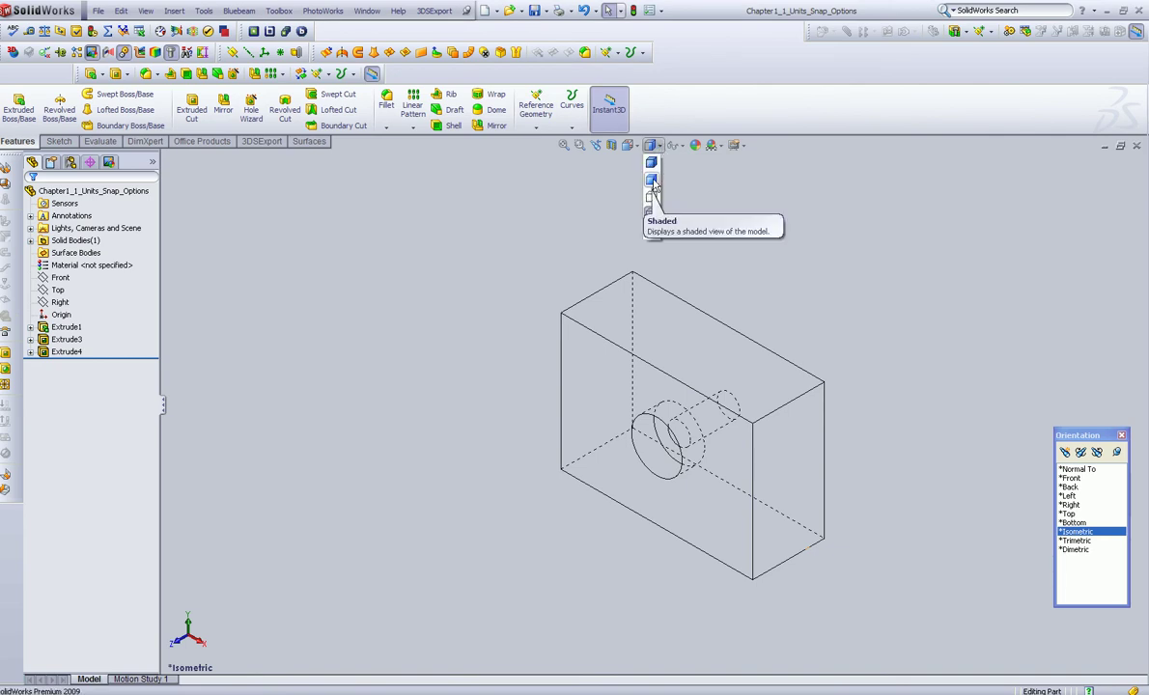
left_click(652, 181)
left_click(656, 146)
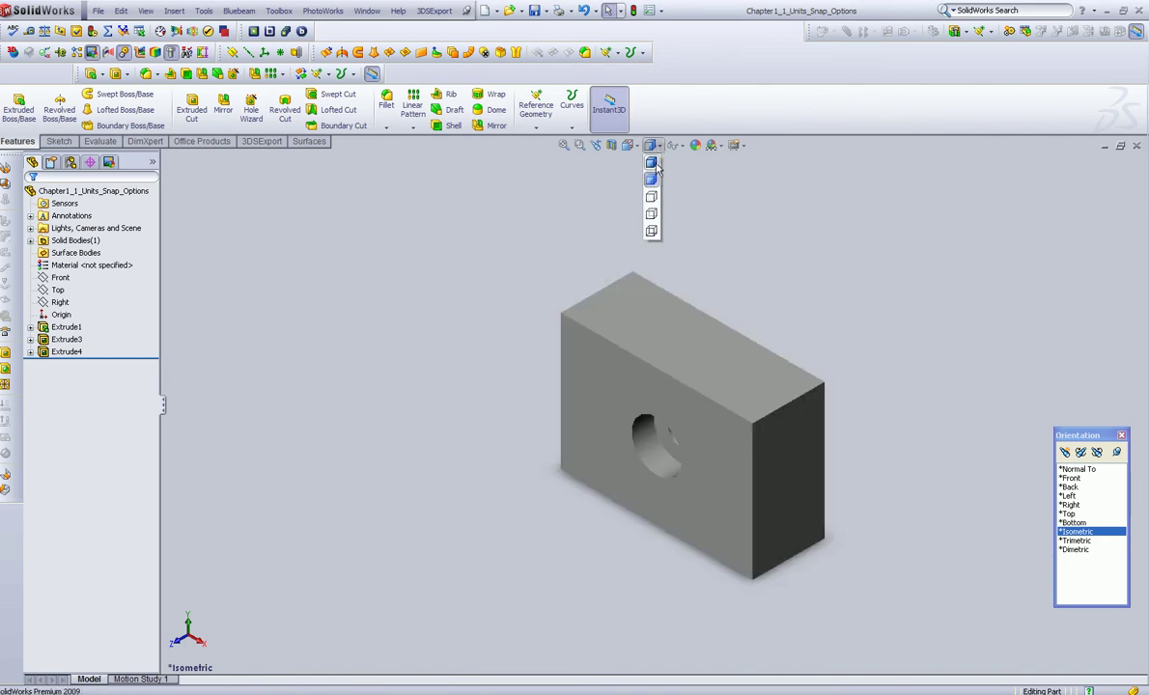
left_click(653, 164)
middle_click_drag(718, 666, 720, 594)
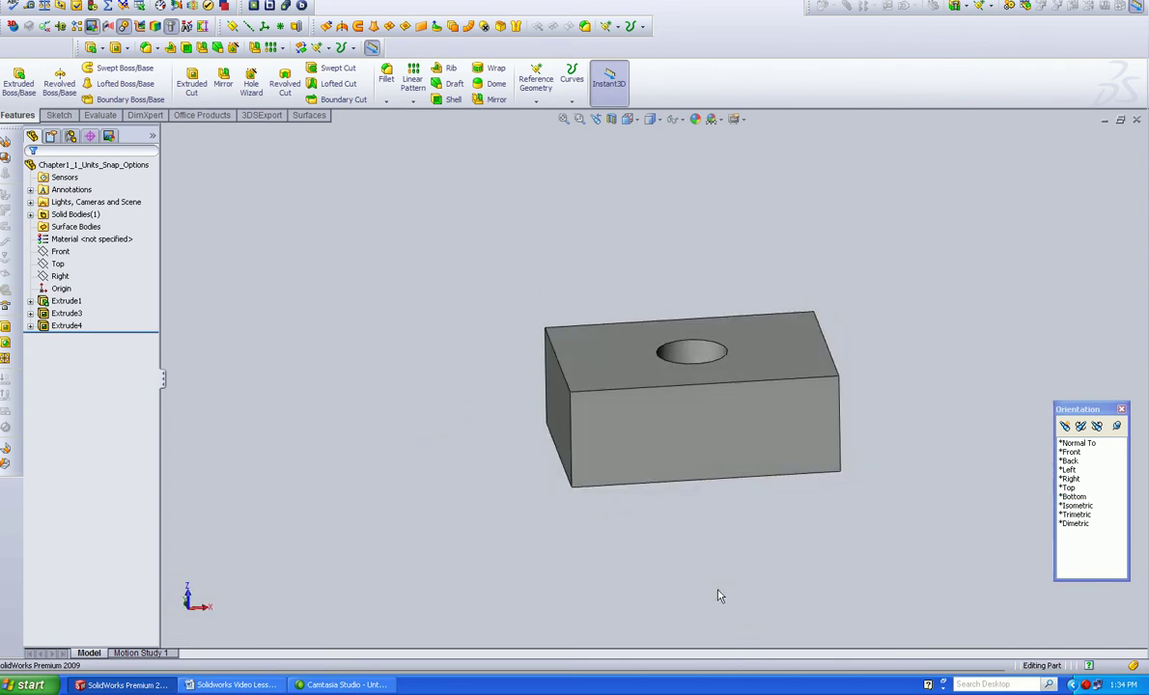
Reopen and reposition the Orientation box, then view the block from *Top and return to *Isometric.
left_click(1120, 408)
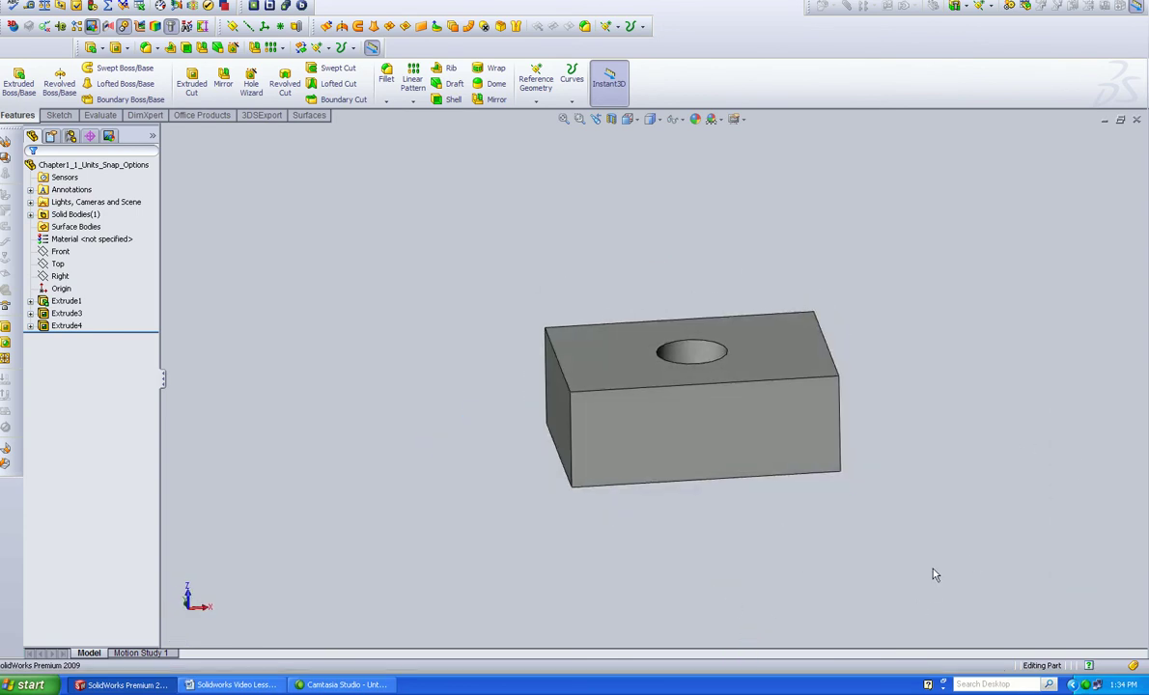
key("space")
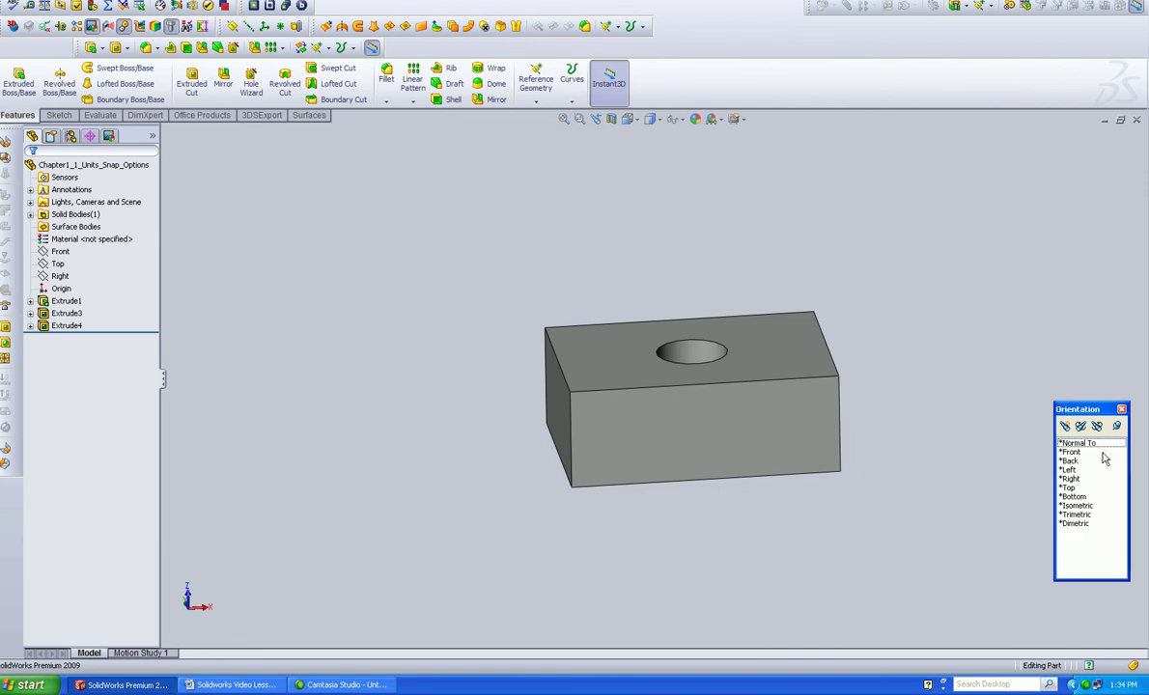
left_click_drag(1095, 407, 1064, 457)
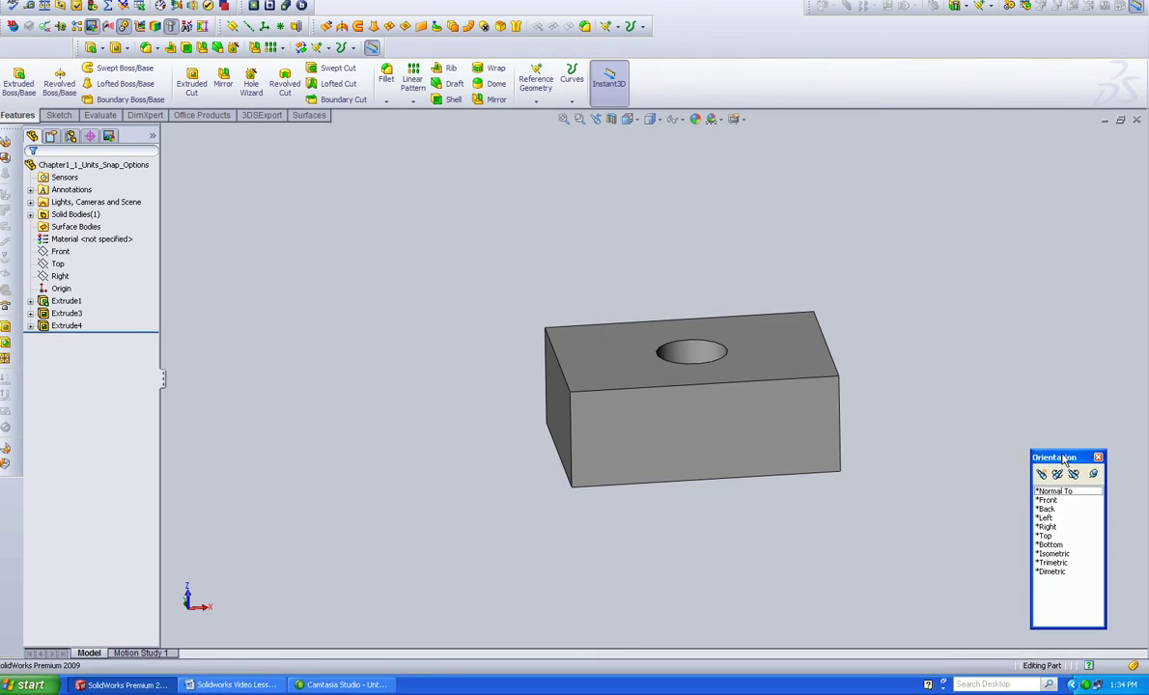
left_click(1047, 536)
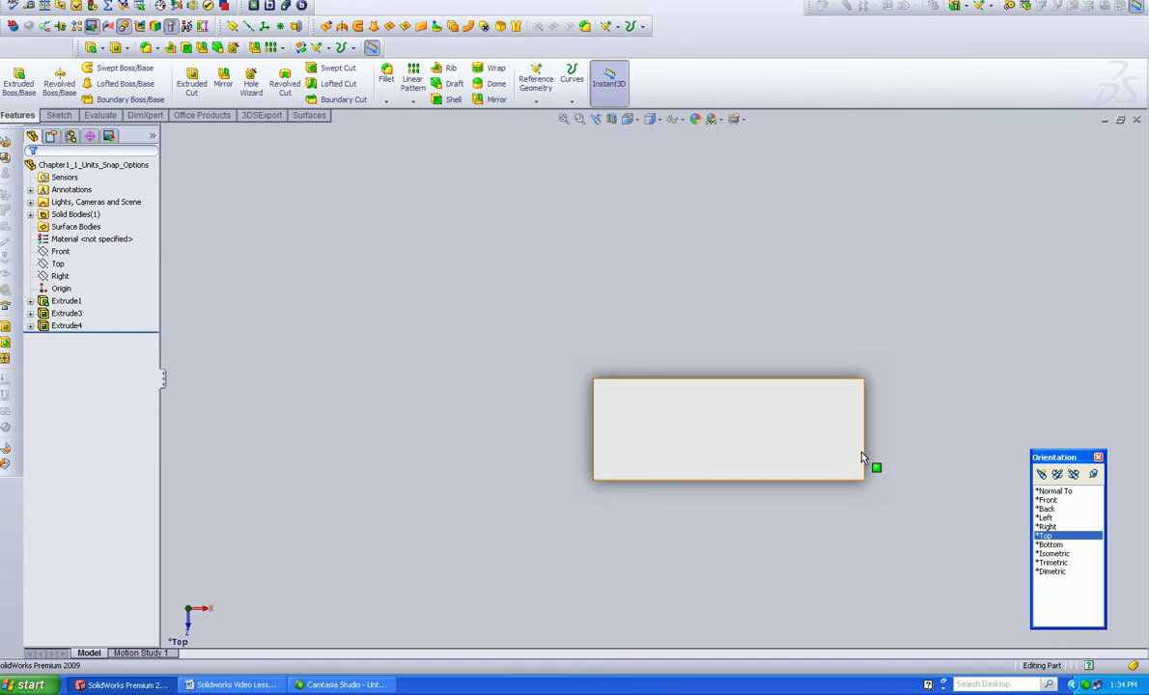
left_click(1054, 554)
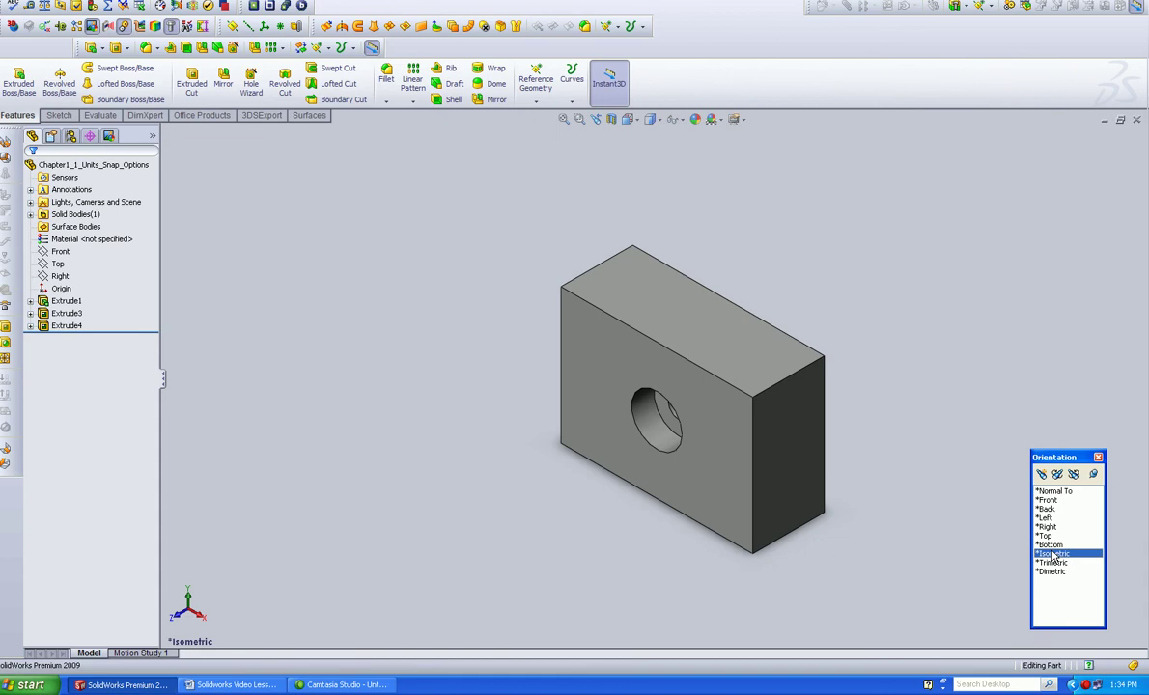
Select the hole face, view it Normal To, and update the standard *Top view to match.
left_click(720, 435)
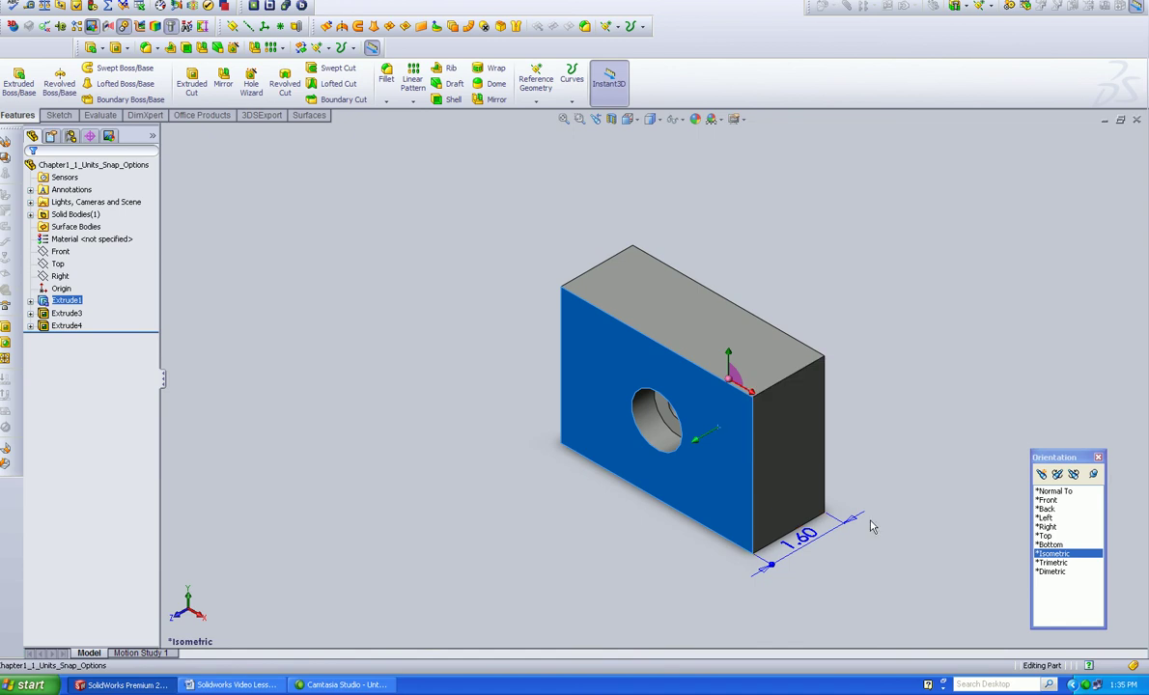
left_click(1064, 493)
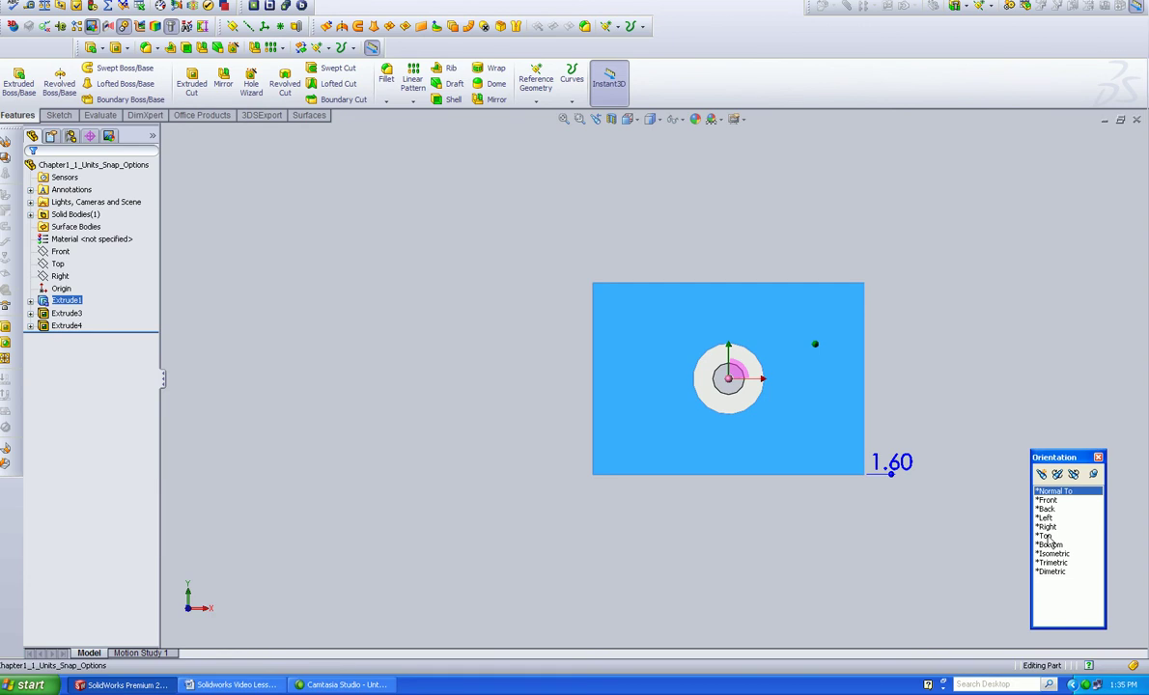
left_click(1049, 536)
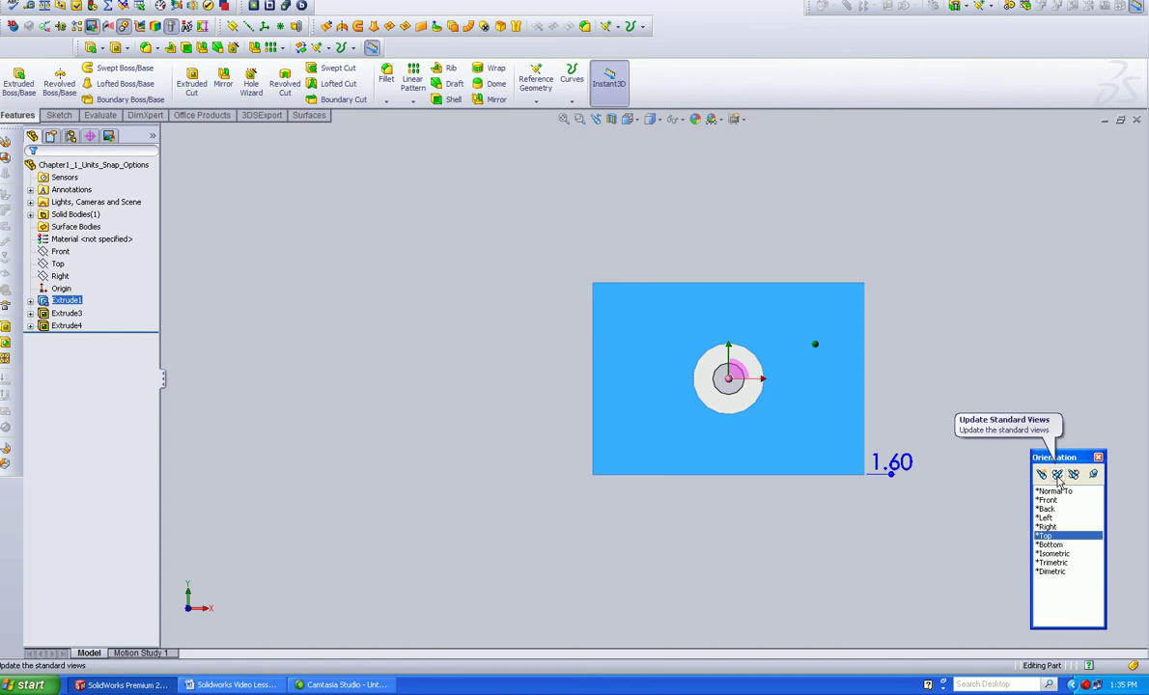
left_click(1058, 474)
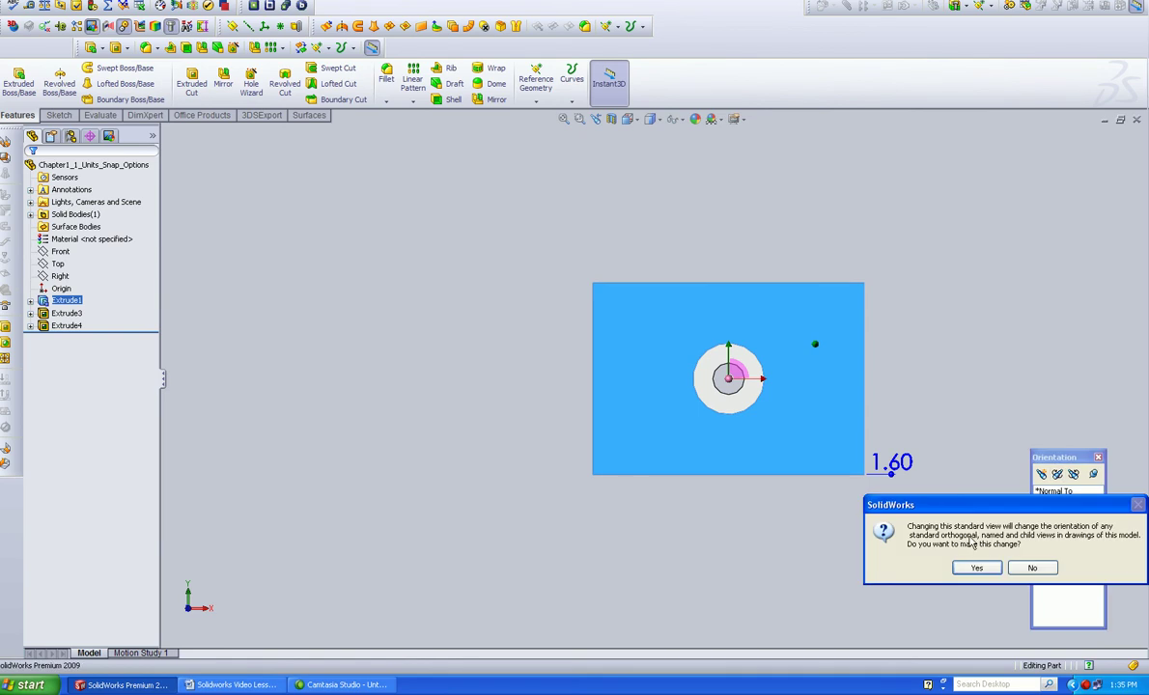
left_click(977, 567)
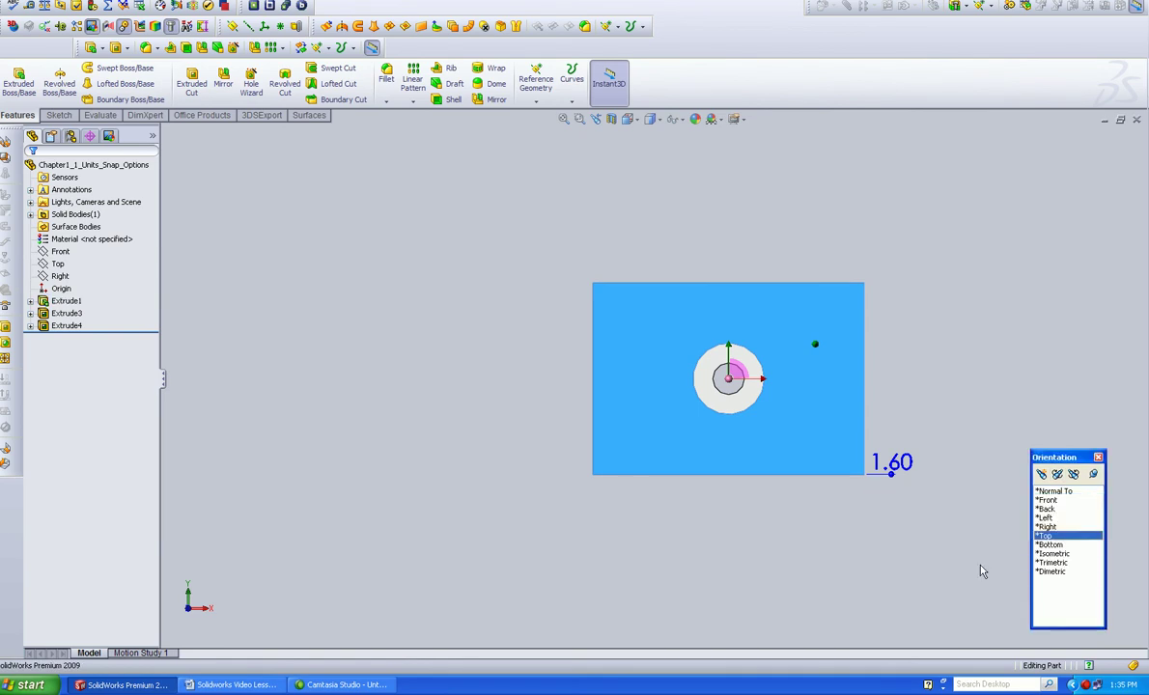
Check the Isometric and redefined Top views with the hole face deselected, then shift the Orientation box.
left_click(1049, 554)
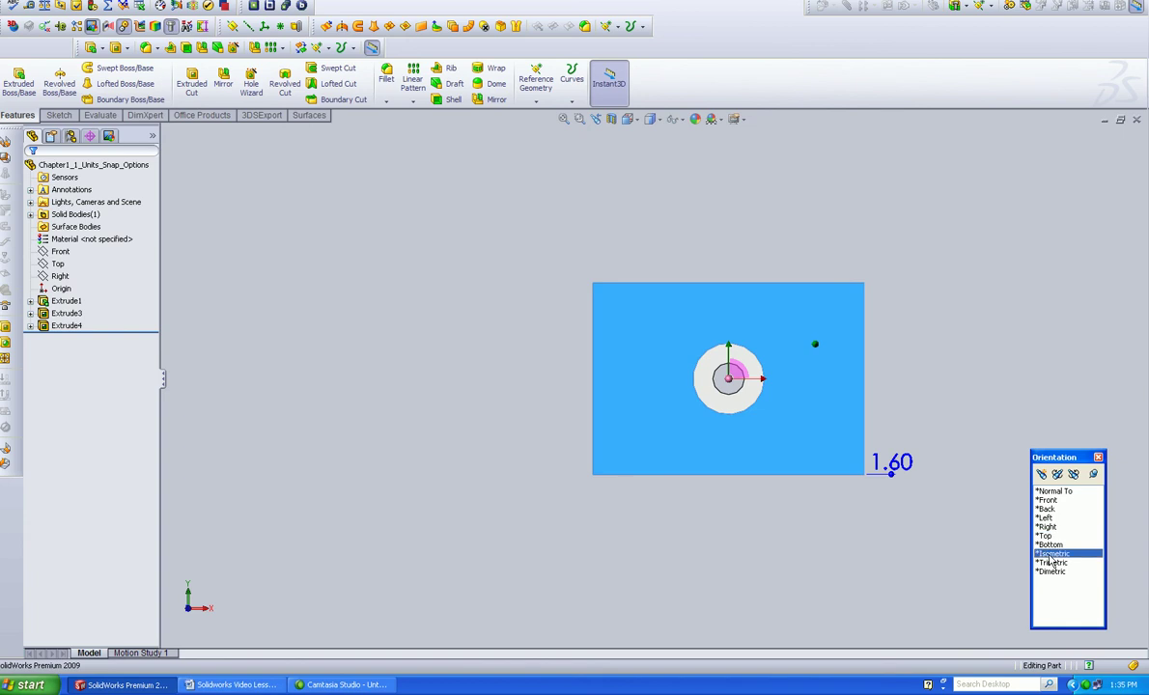
left_click(897, 503)
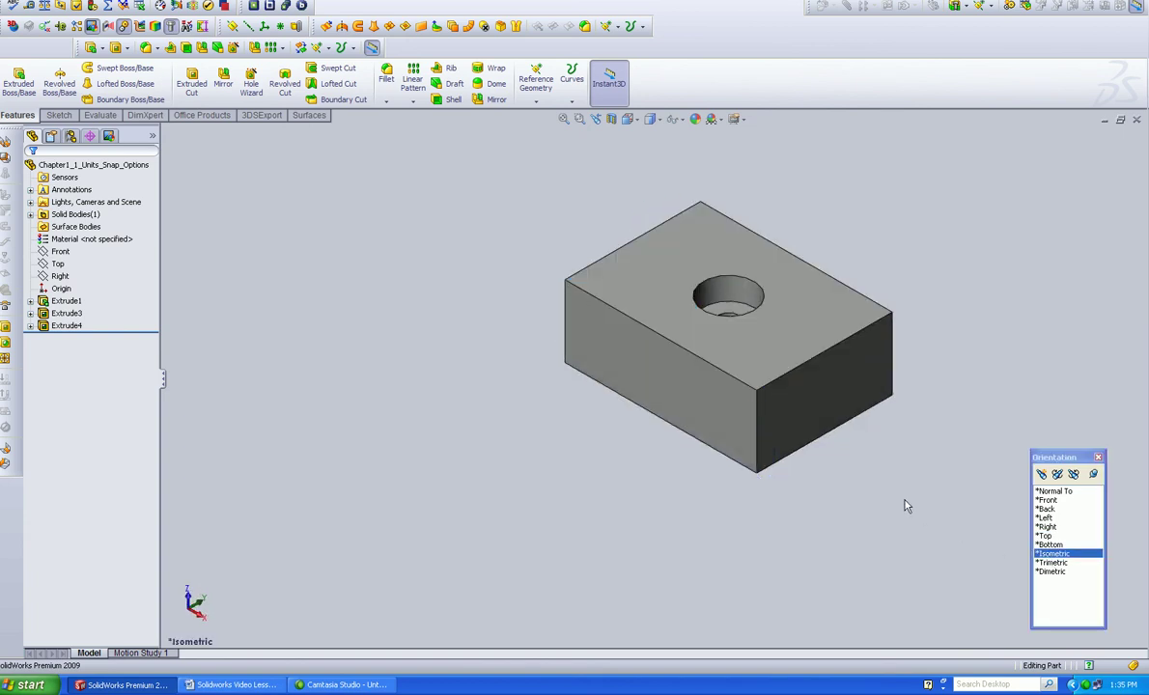
left_click(1047, 537)
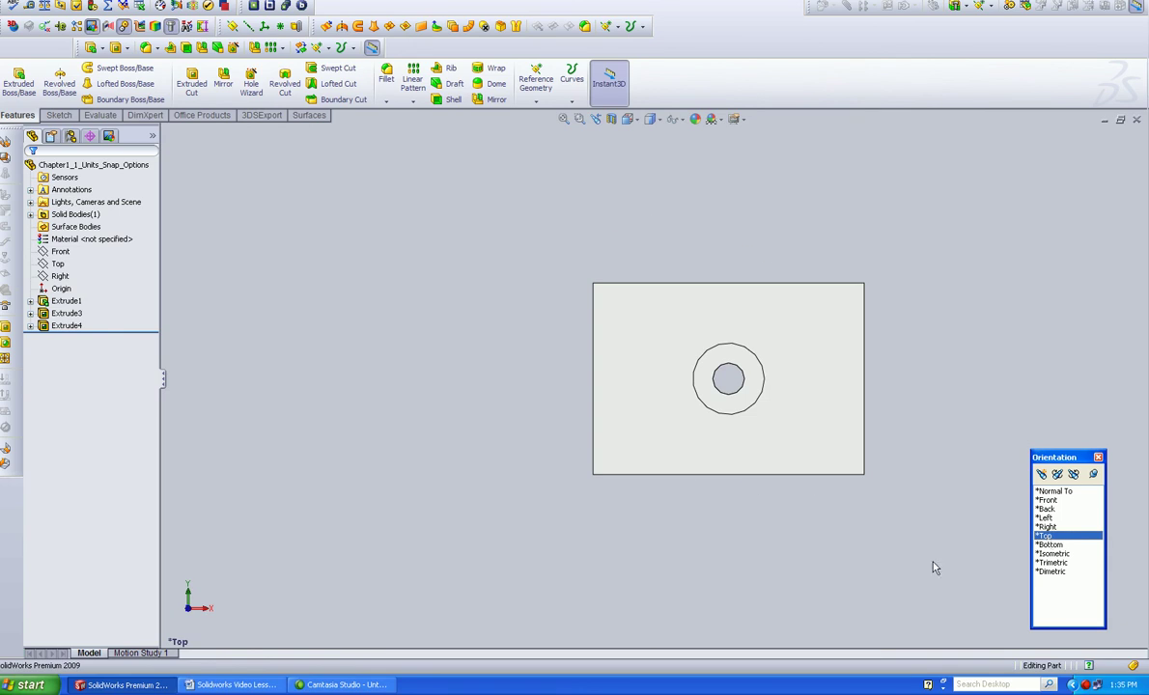
left_click(1053, 554)
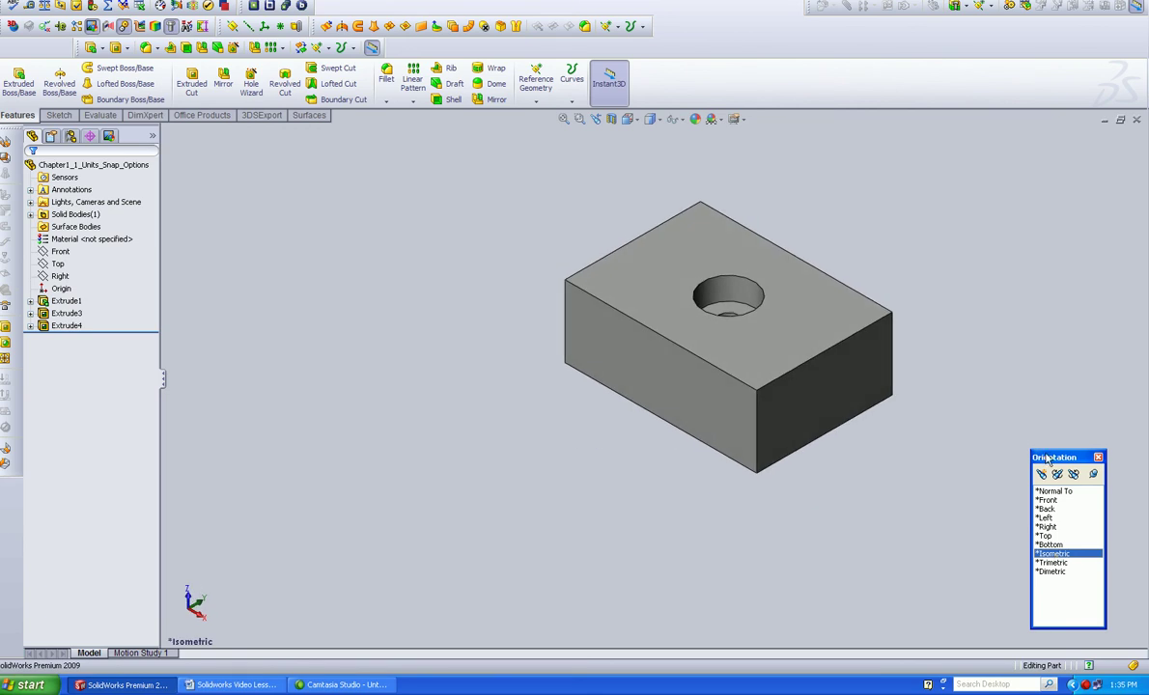
left_click_drag(1057, 463, 1056, 415)
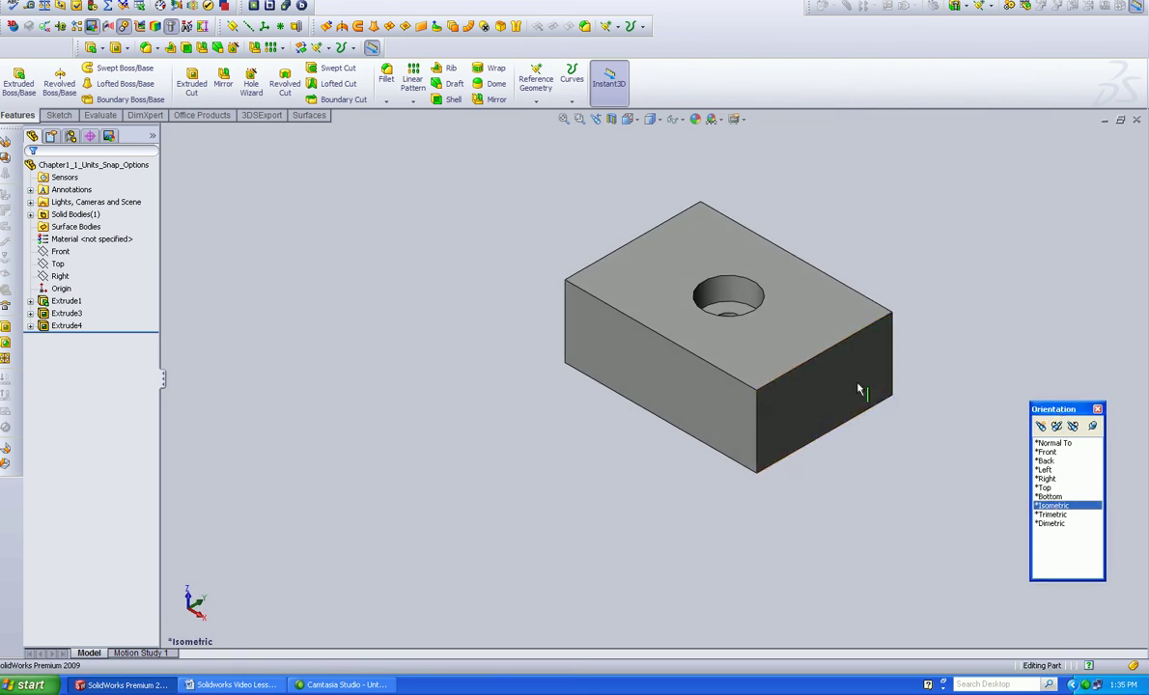
Check the Right, Top and Front views, end on Isometric, and move the box aside.
left_click(1046, 479)
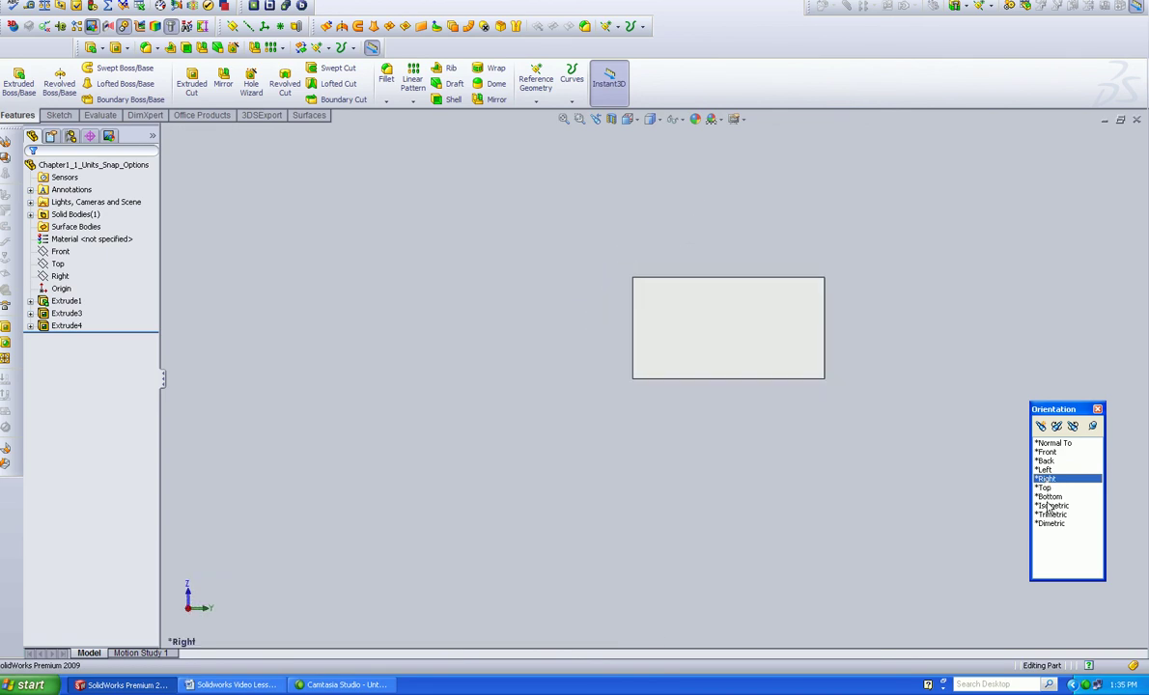
left_click(1050, 506)
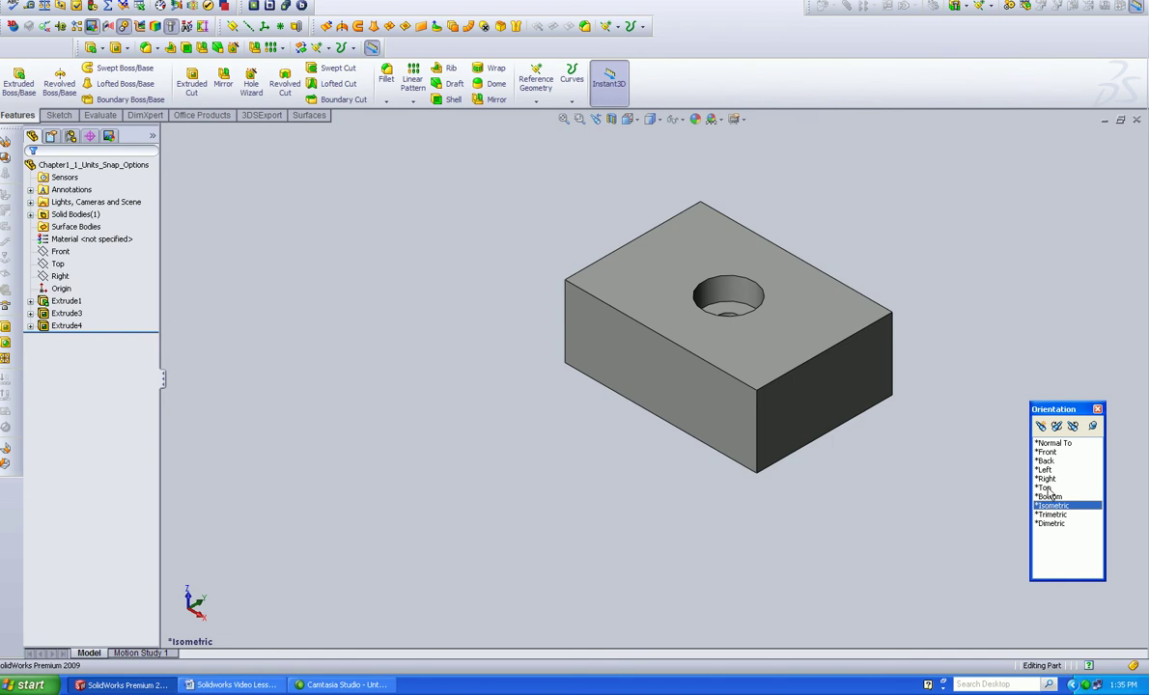
left_click(1046, 488)
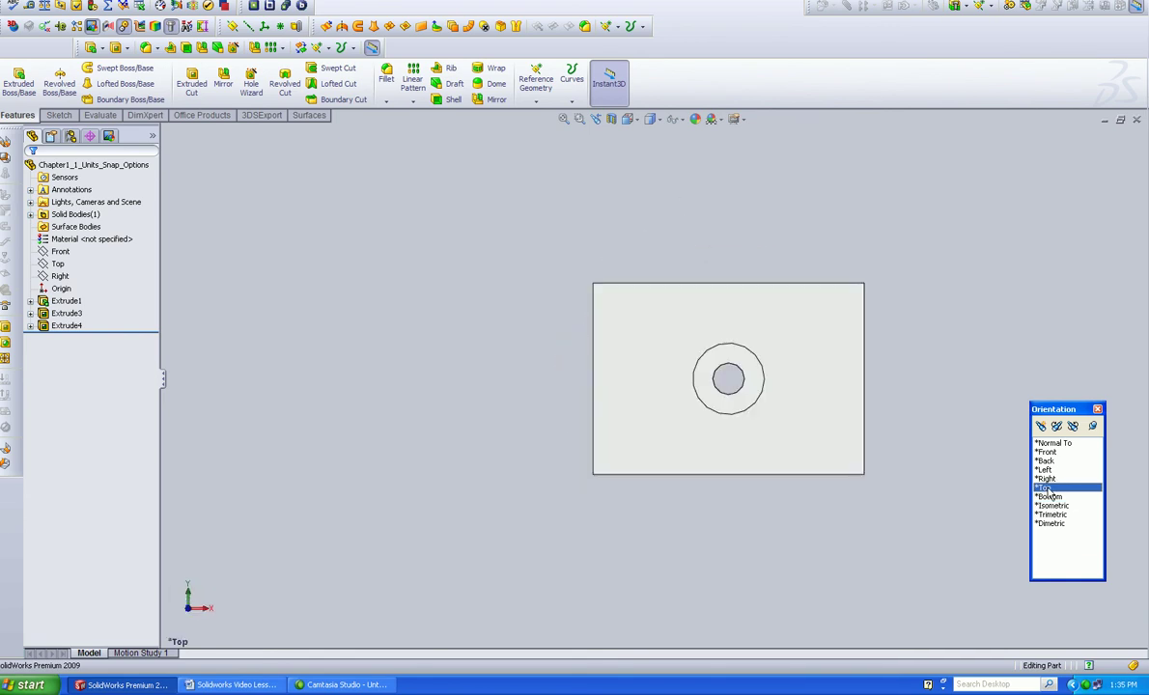
left_click(1046, 453)
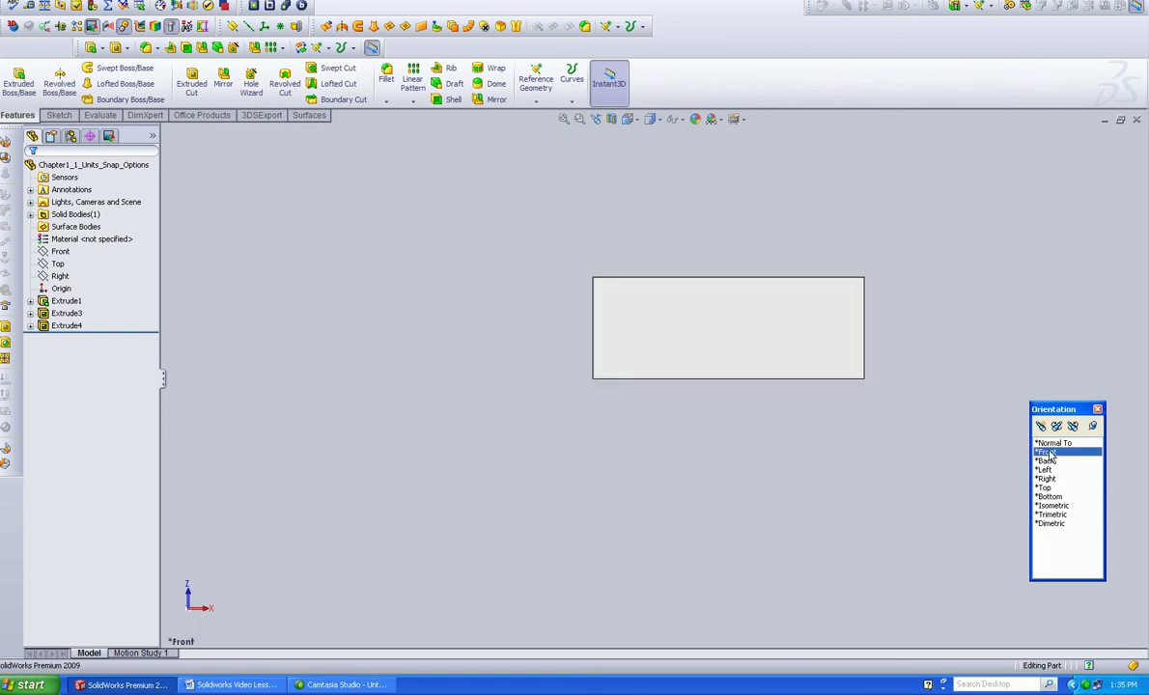
left_click(1052, 505)
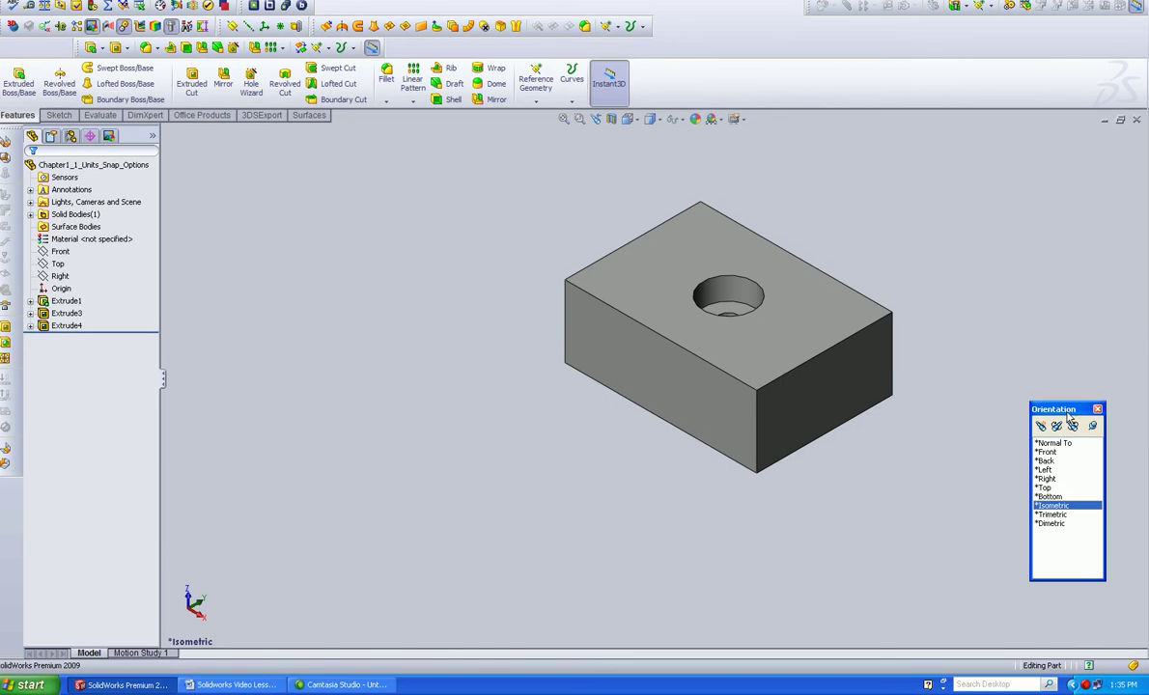
left_click_drag(1070, 426, 1066, 220)
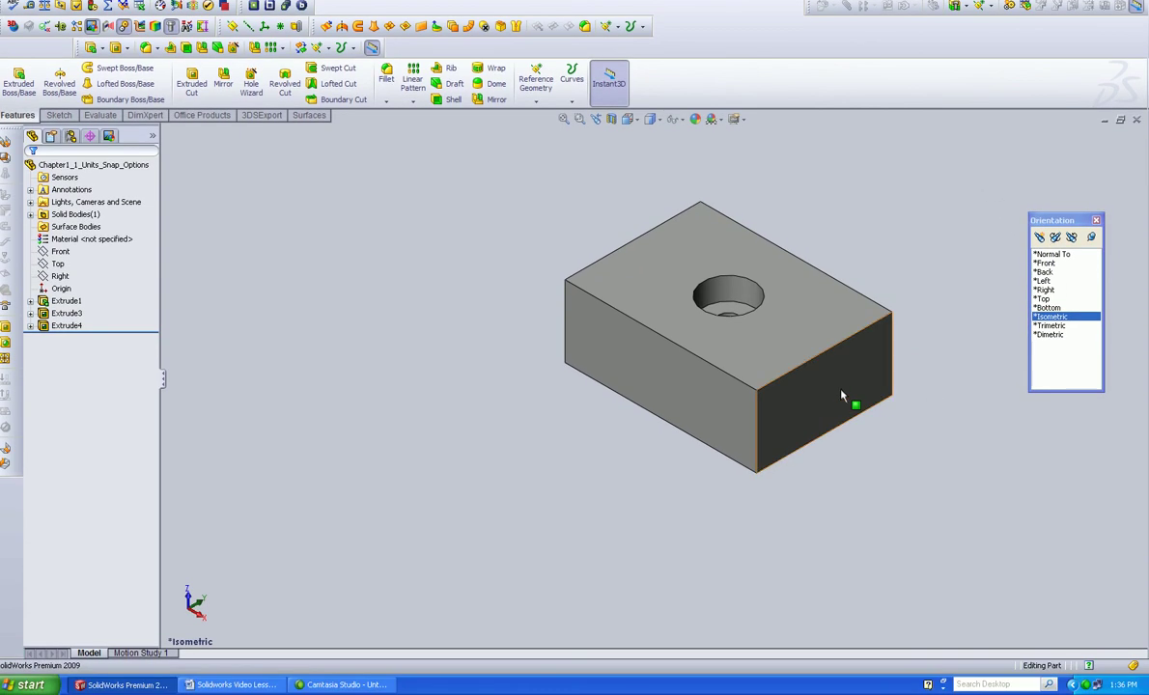
Select the block's right end face and view it Normal To, showing its 1.60 dimension.
left_click(838, 393)
left_click(838, 424)
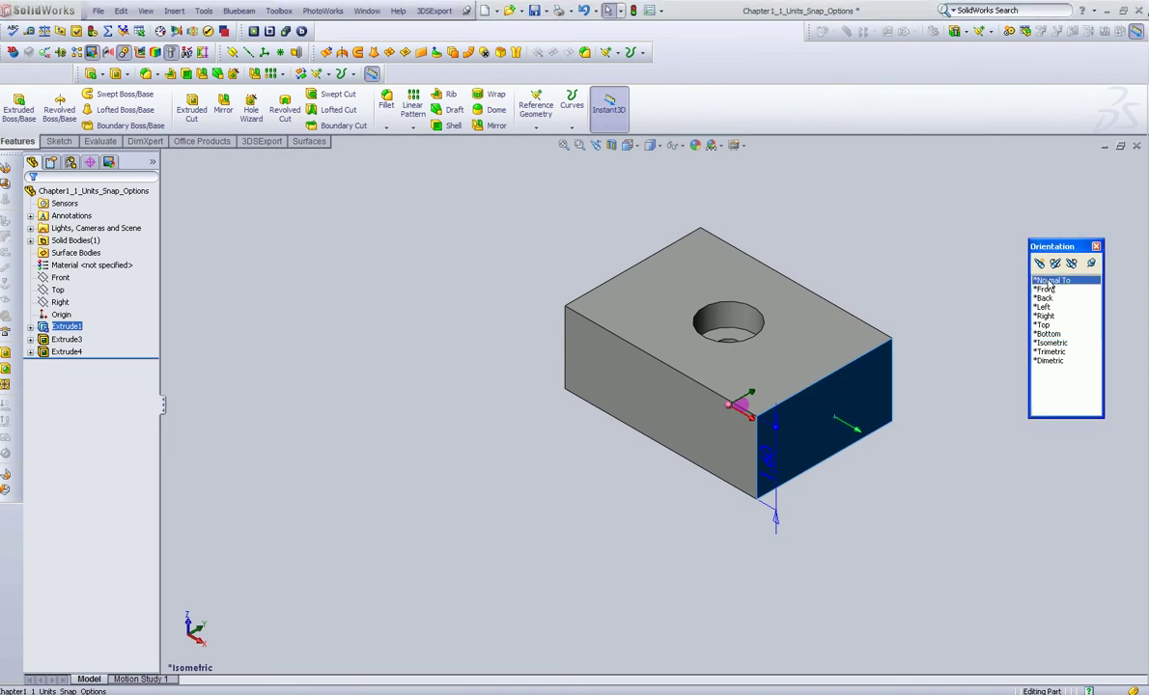
left_click(1051, 283)
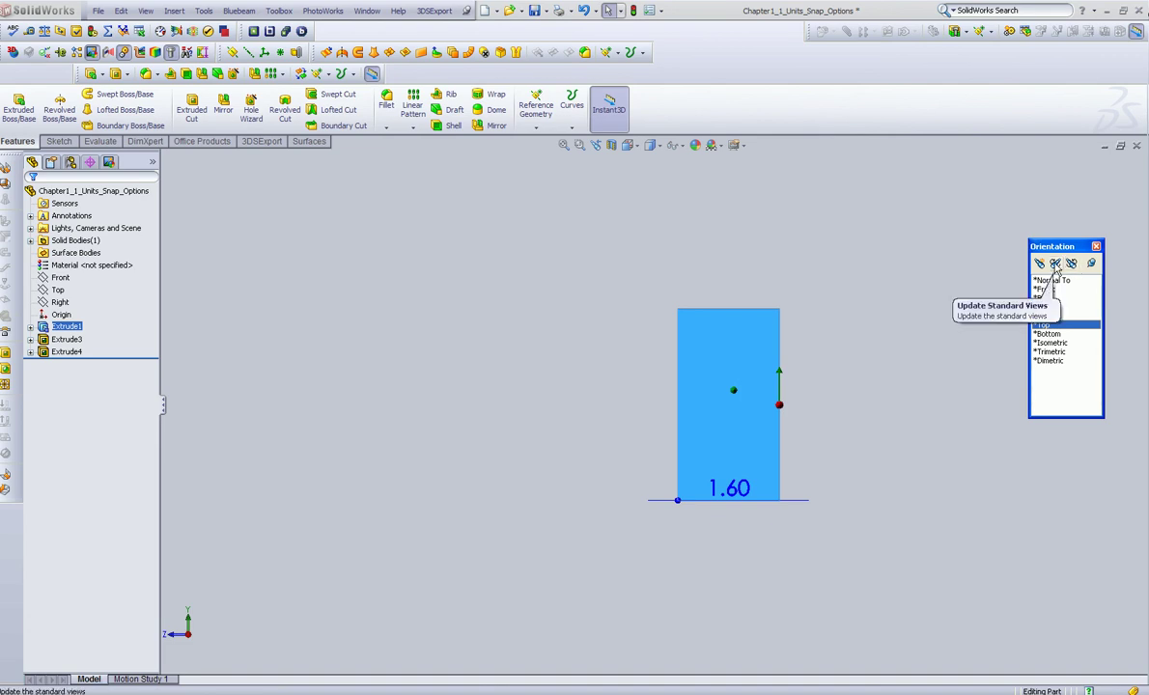
Make the end-face view the standard *Top, then check the upright Isometric and new Top views.
left_click(1055, 265)
left_click(981, 360)
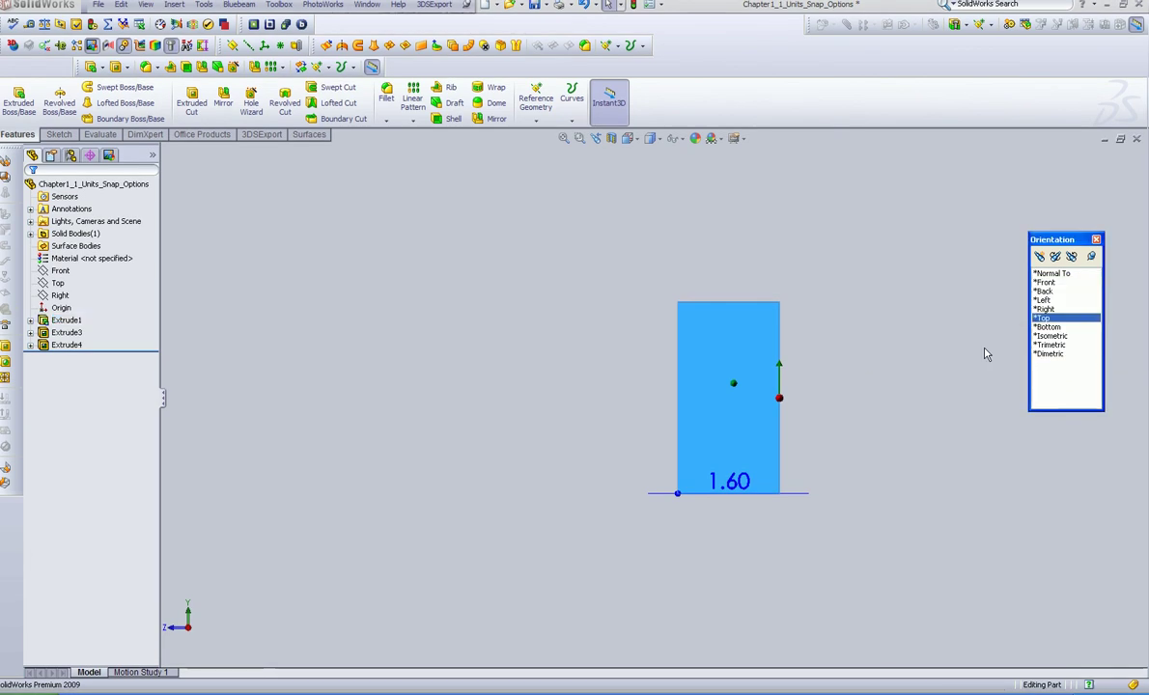
left_click(1055, 336)
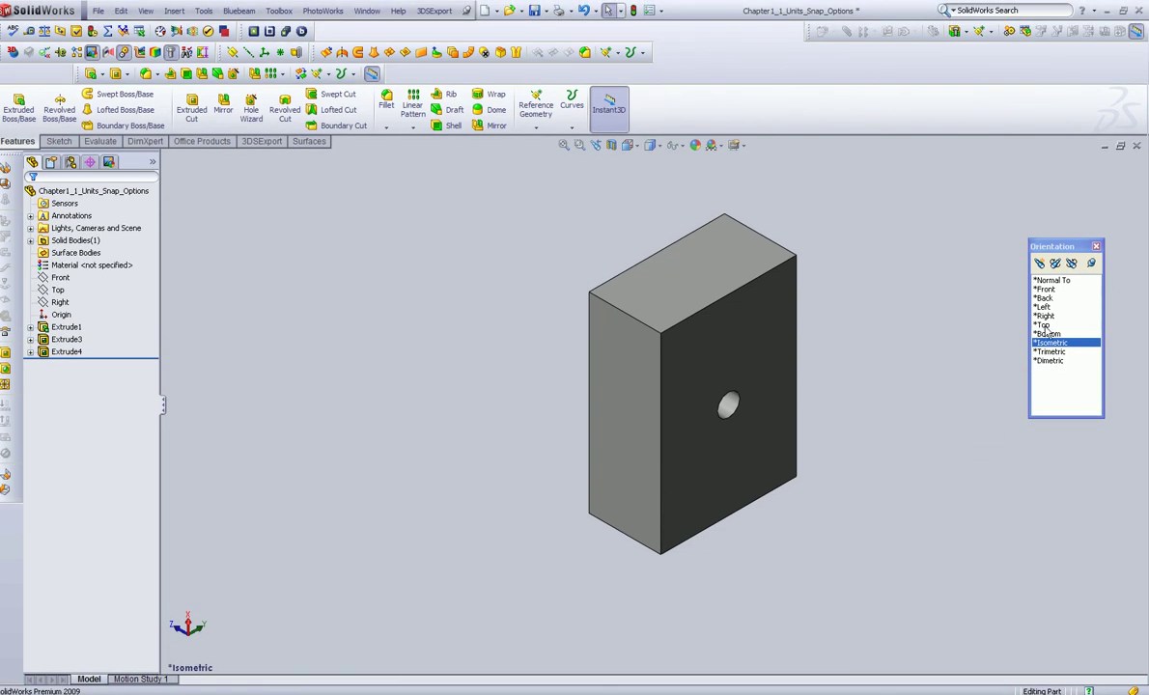
left_click(1045, 326)
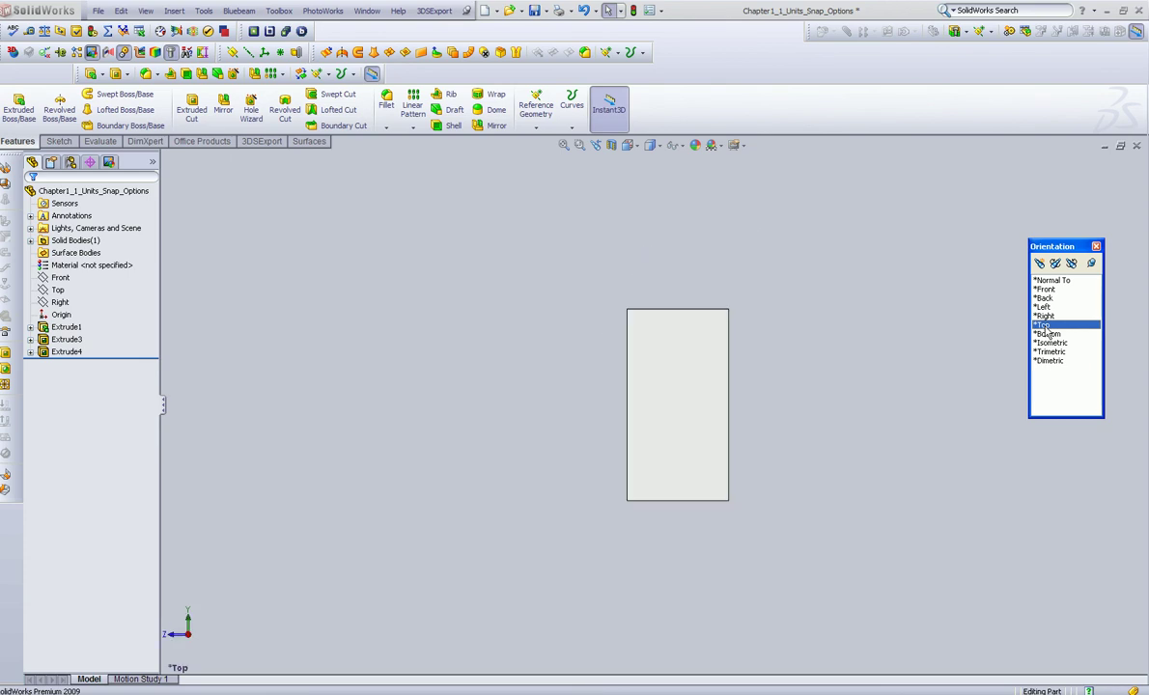
left_click(1051, 343)
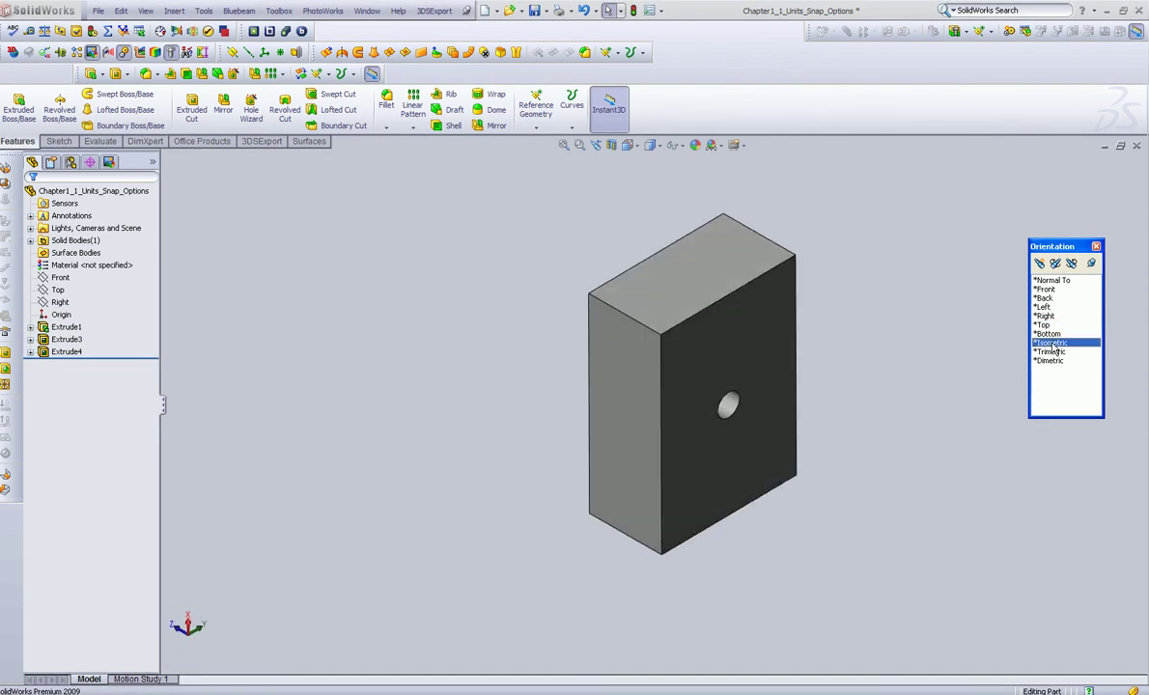
Orbit the block until the counterbored hole face points toward the viewer.
middle_click_drag(790, 418, 964, 431)
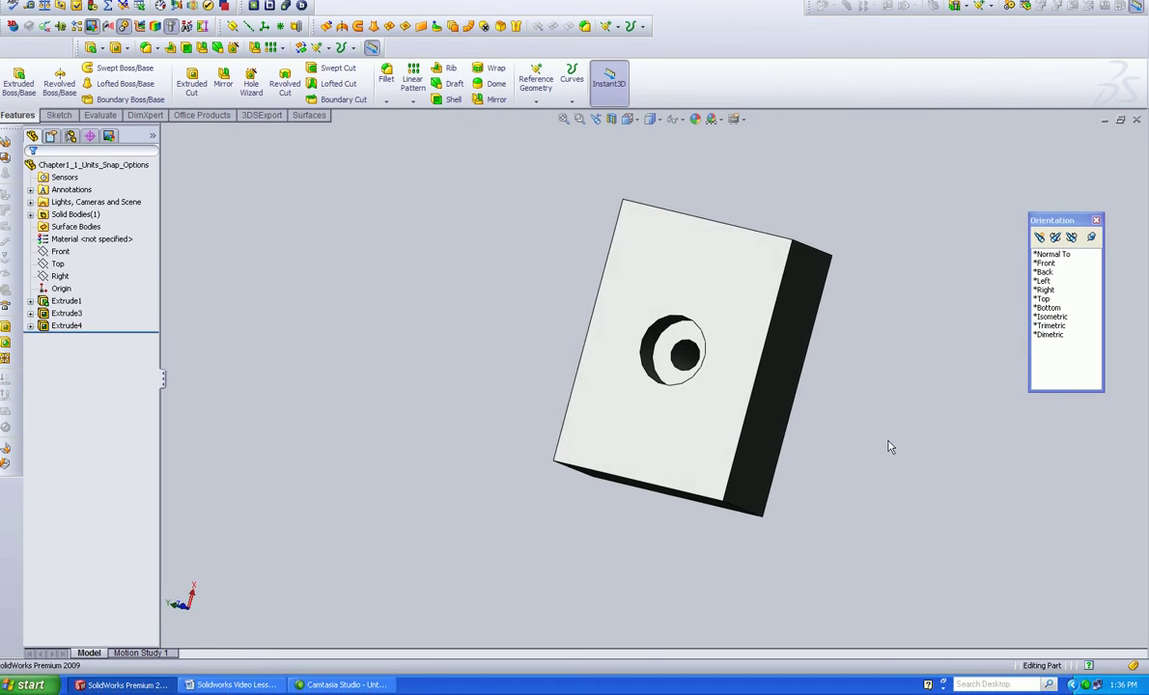
middle_click_drag(890, 446, 825, 482)
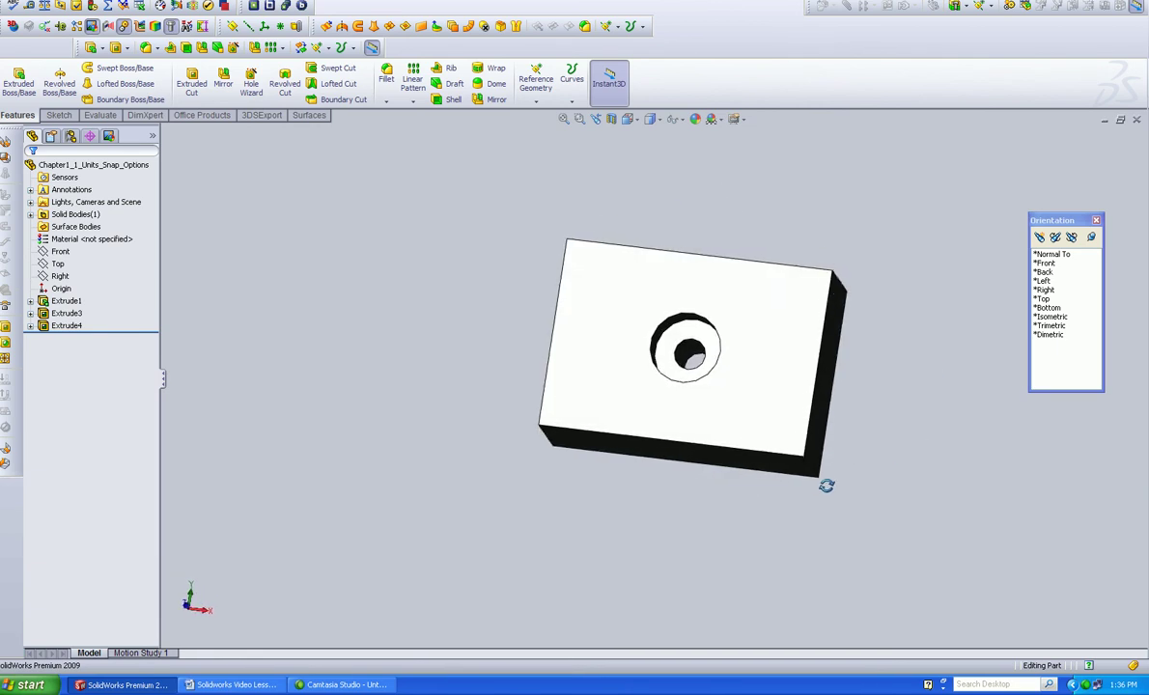
Redefine the standard Top view as the counterbored hole face, then verify the isometric shows the hole on top.
left_click(793, 353)
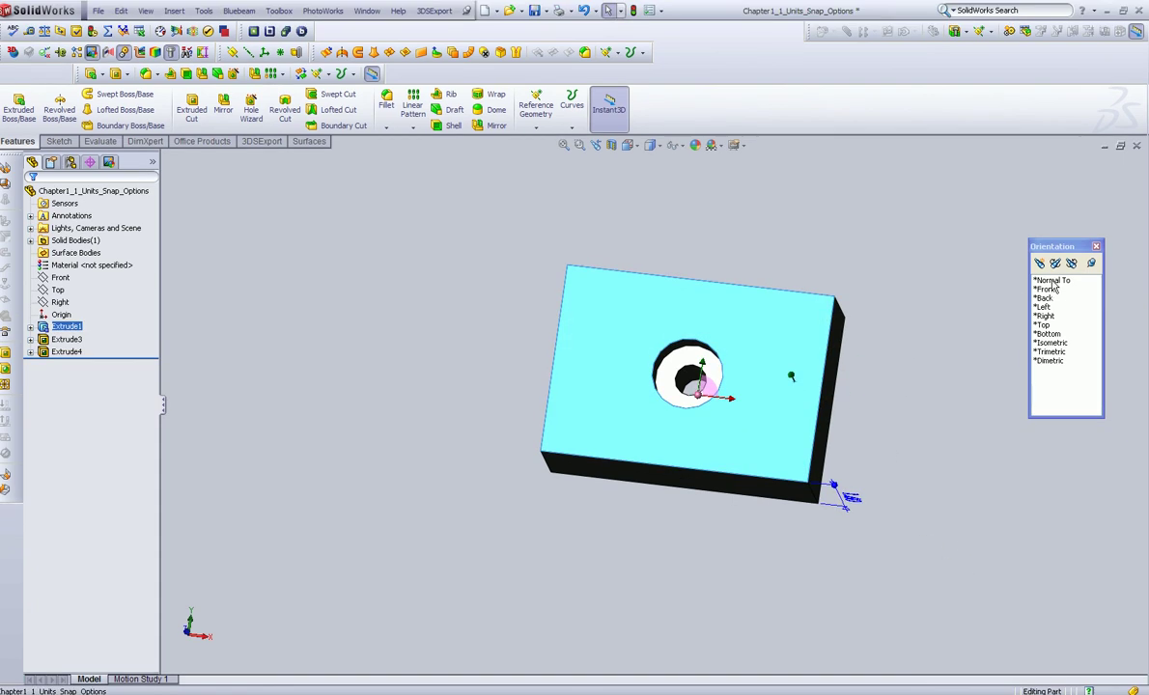
left_click(1051, 254)
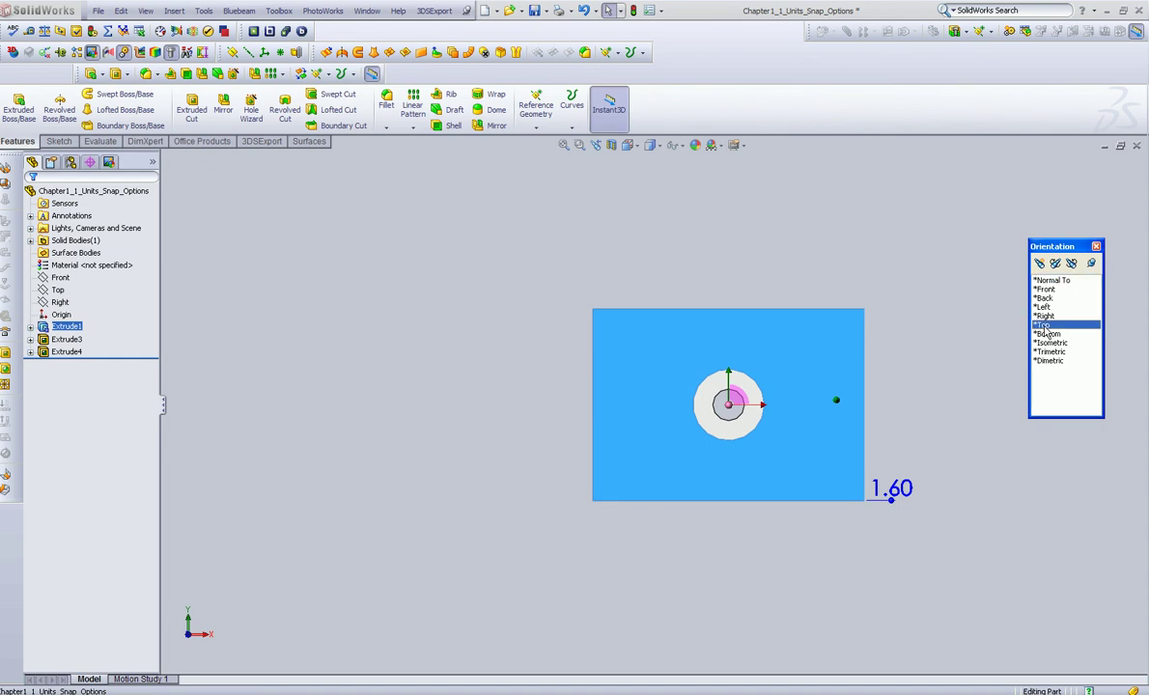
left_click(1056, 263)
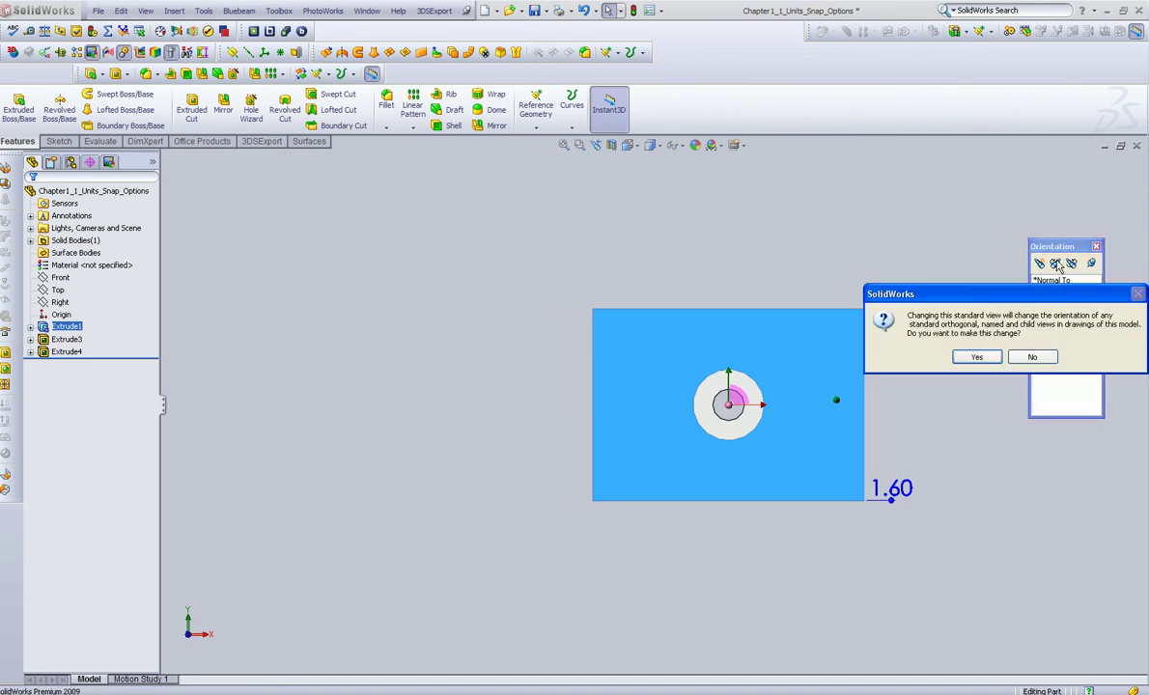
left_click(976, 358)
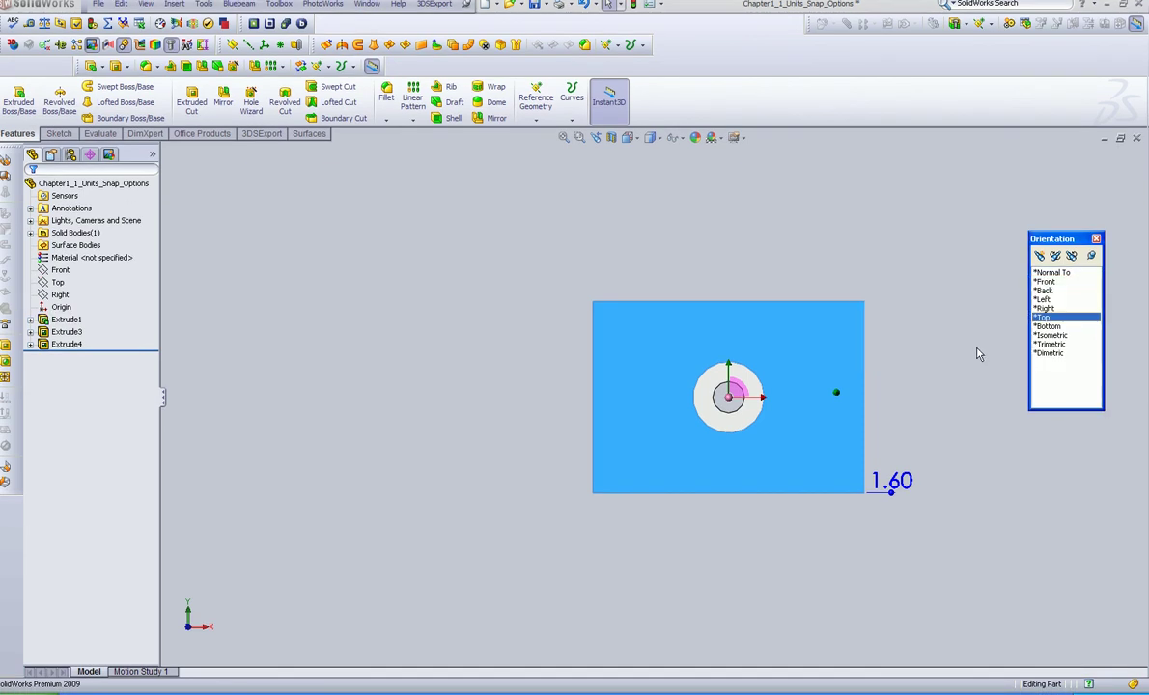
double_click(1050, 335)
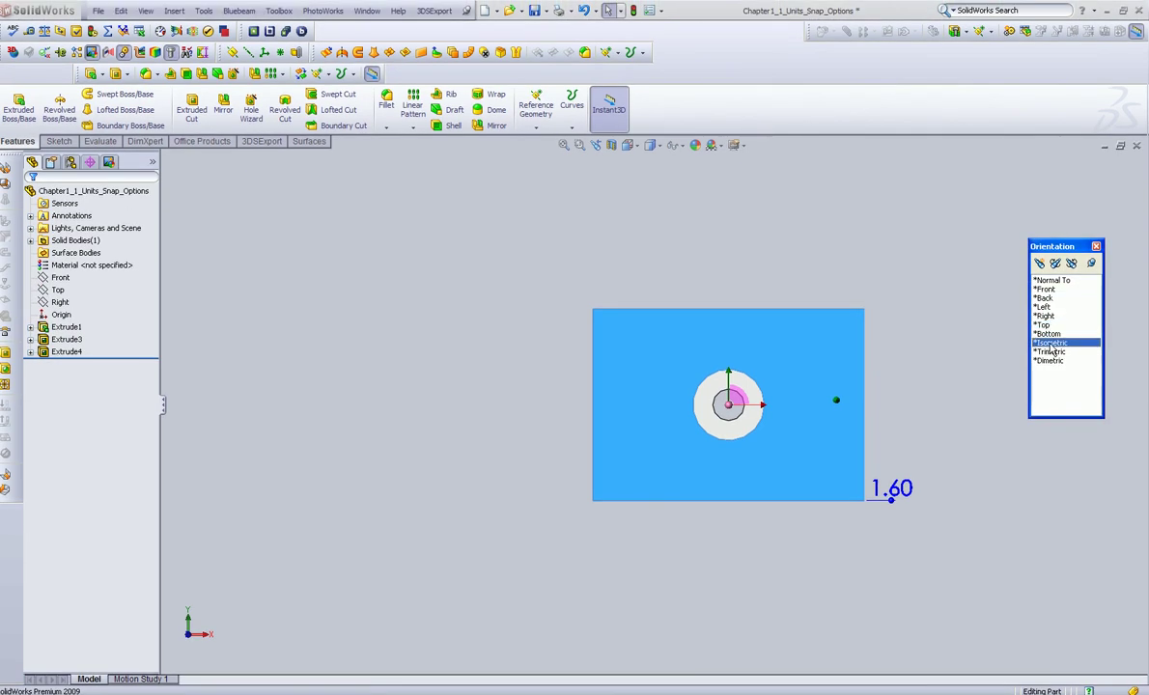